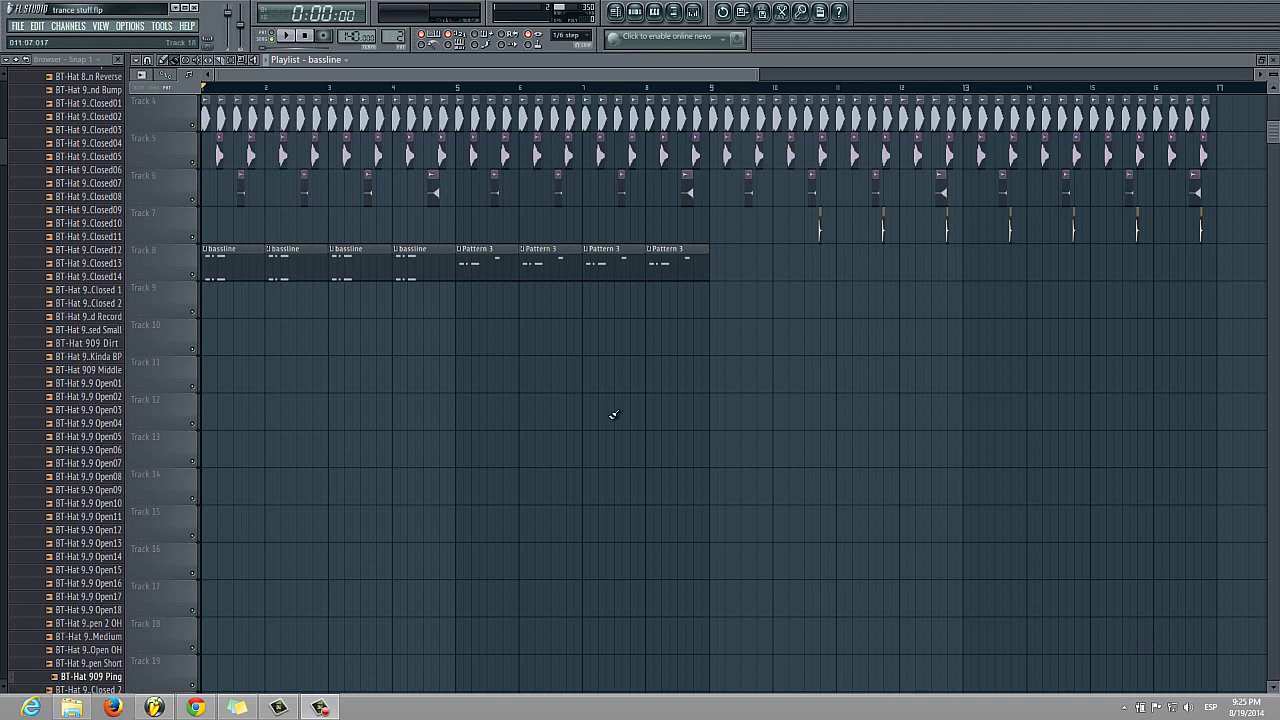
Step: Solo the kick clips on Track 4 of the playlist and play them
key("space")
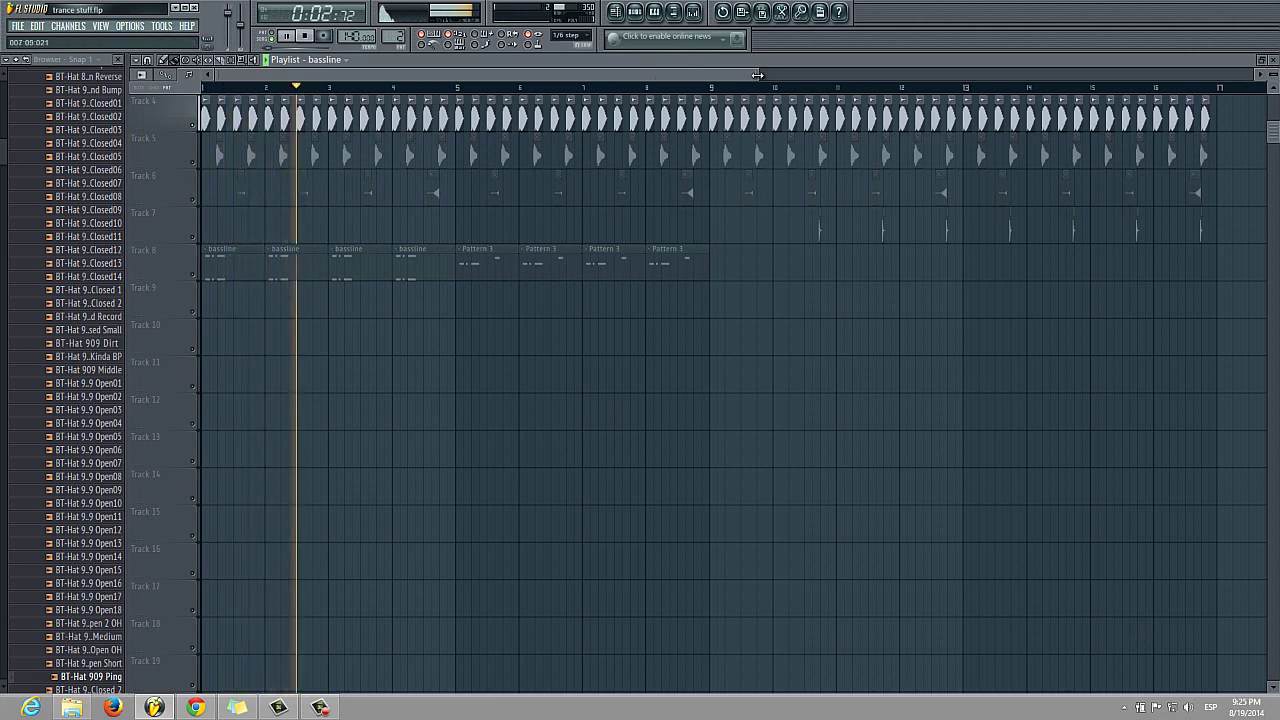
left_click_drag(755, 75, 914, 70)
key("space")
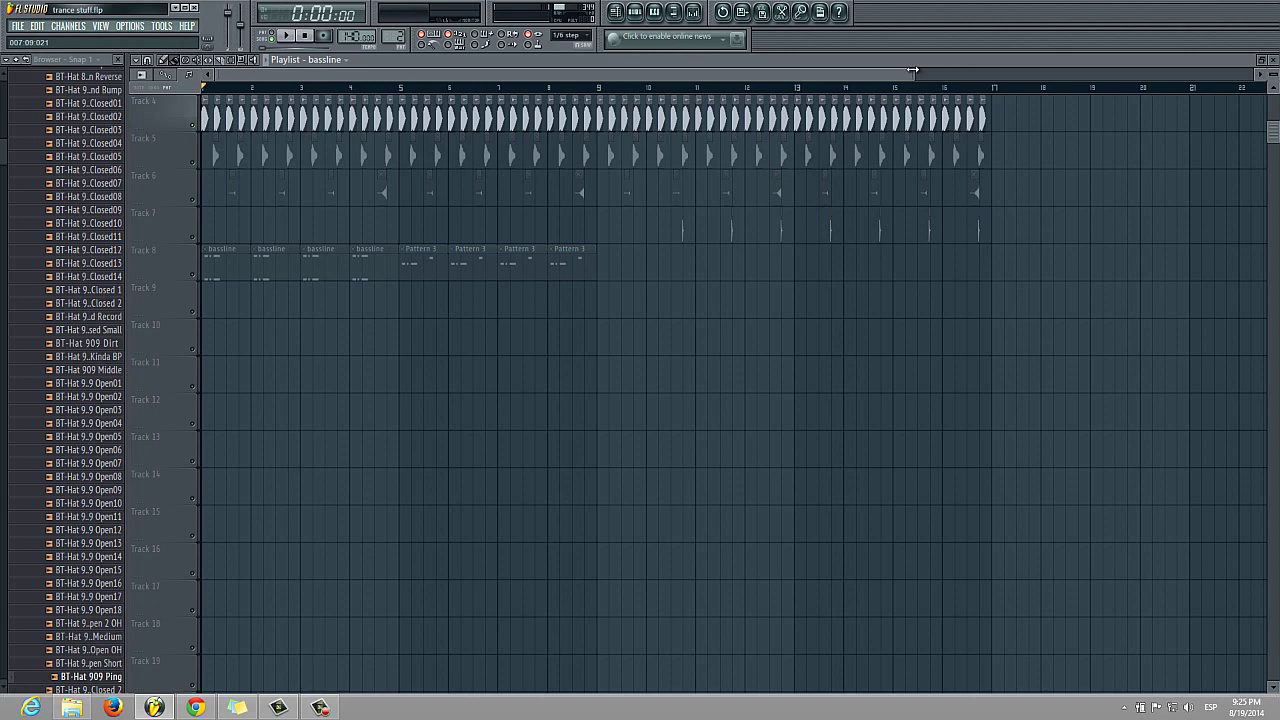
Step: Adjust the stereo separation of the Grv Kick 11 track in the mixer, playing the kick before and after the change
left_click(706, 18)
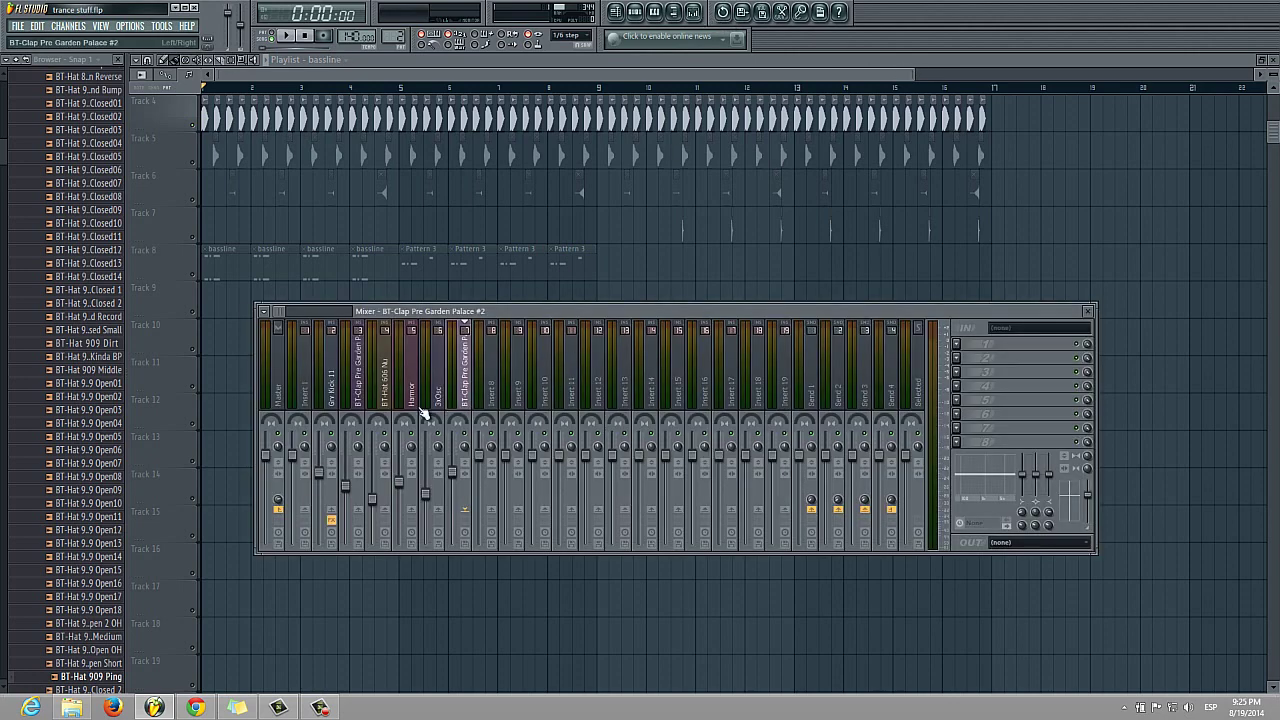
left_click(334, 420)
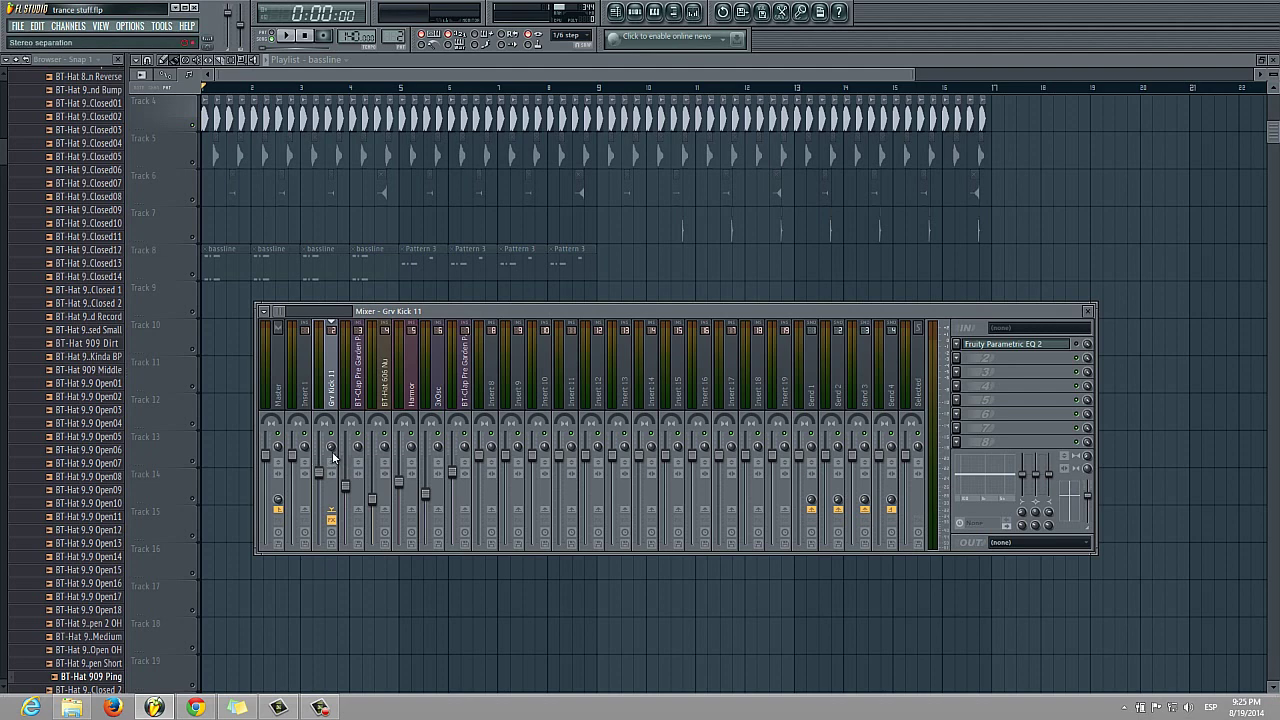
key("space")
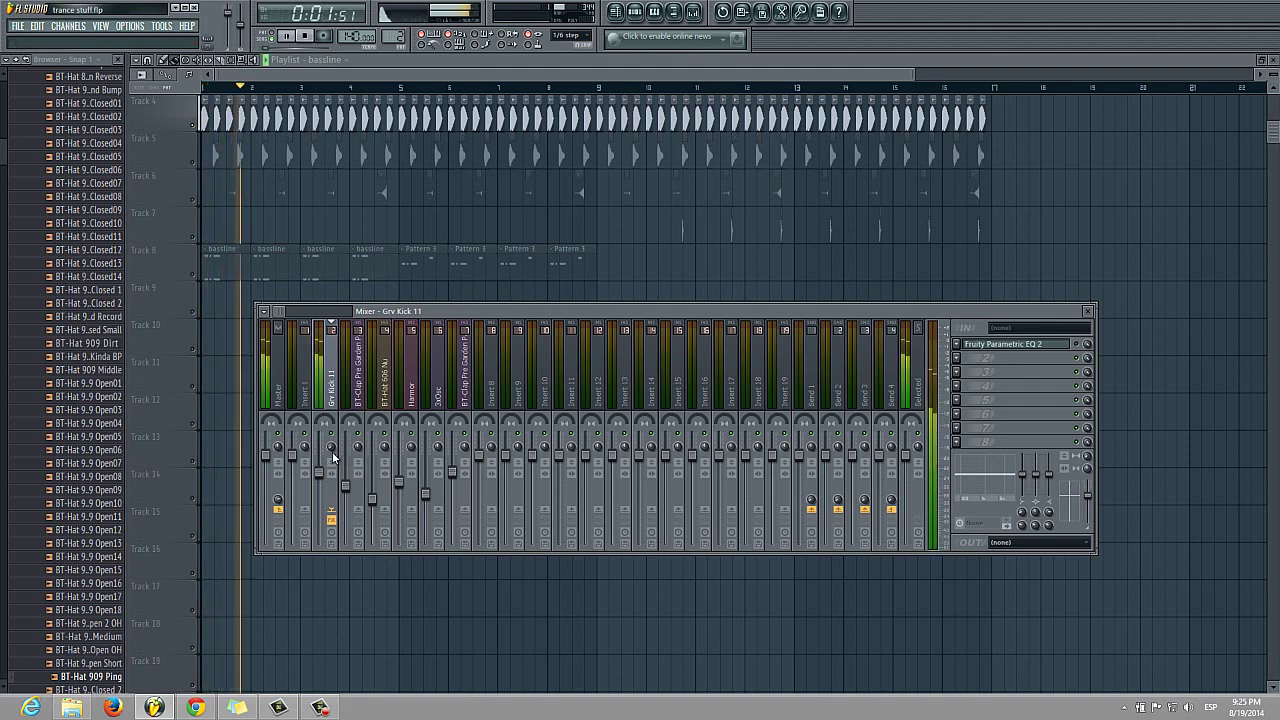
key("space")
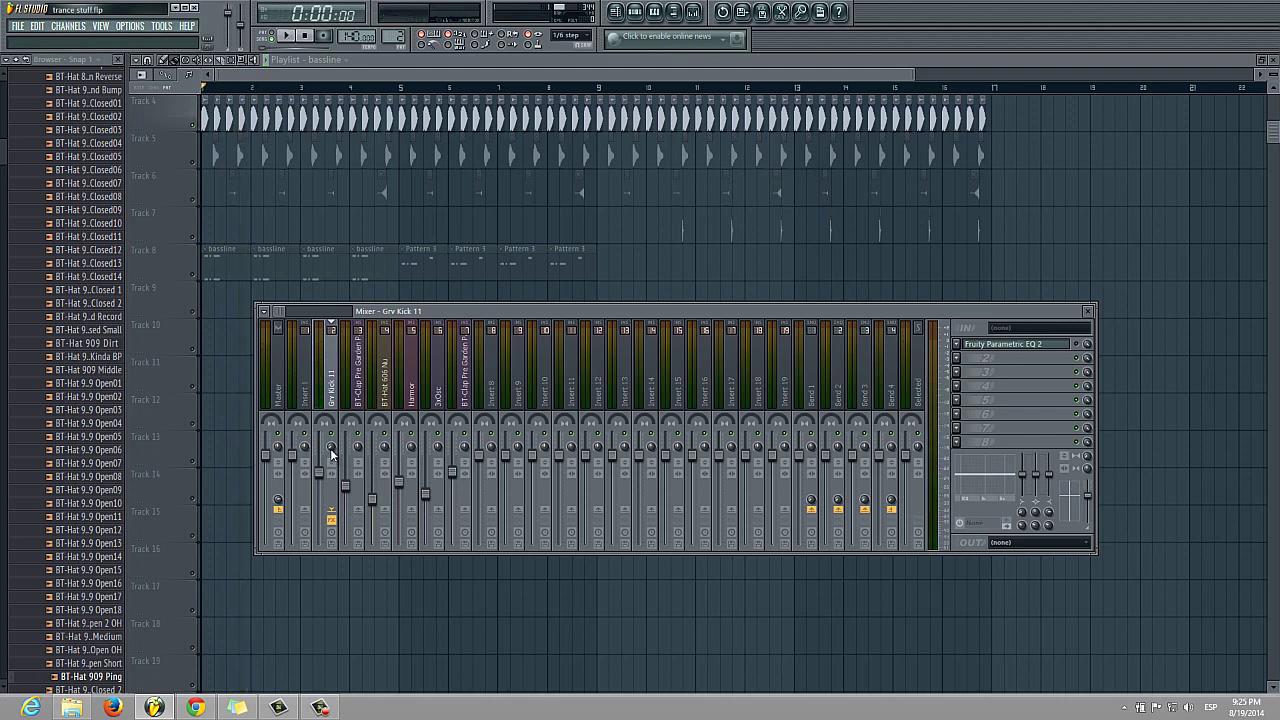
left_click(332, 448)
key("space")
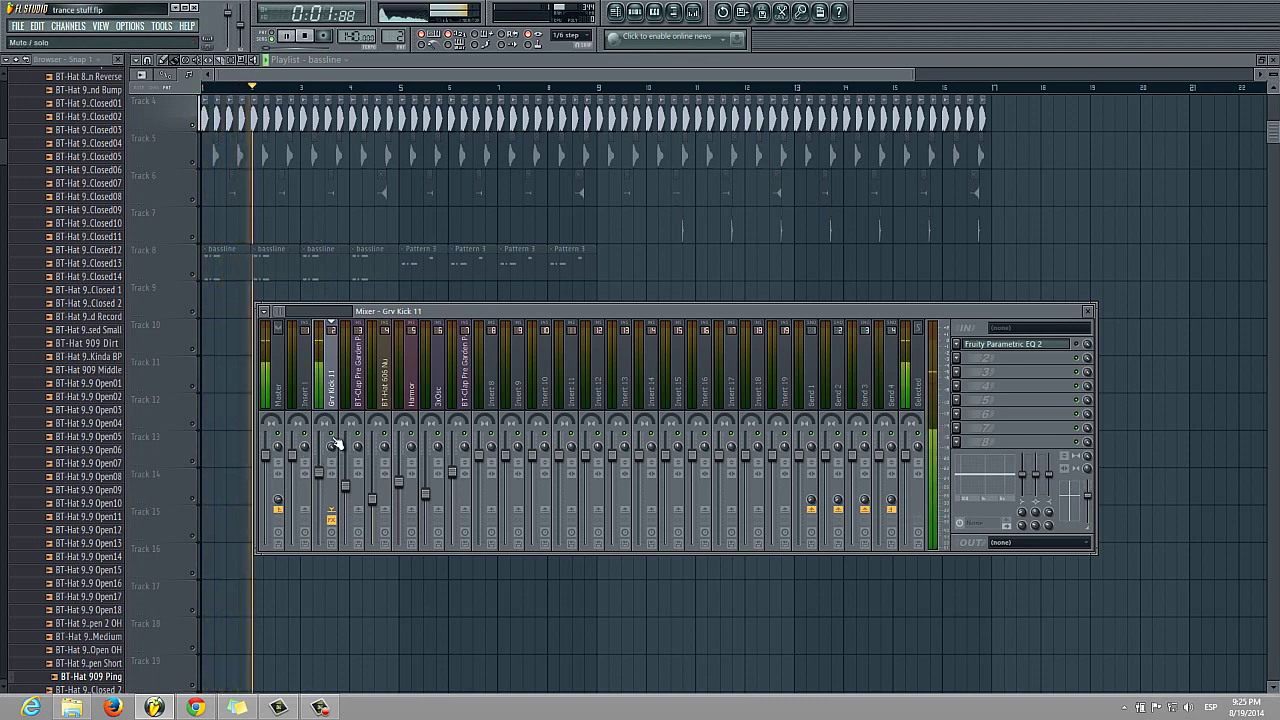
key("space")
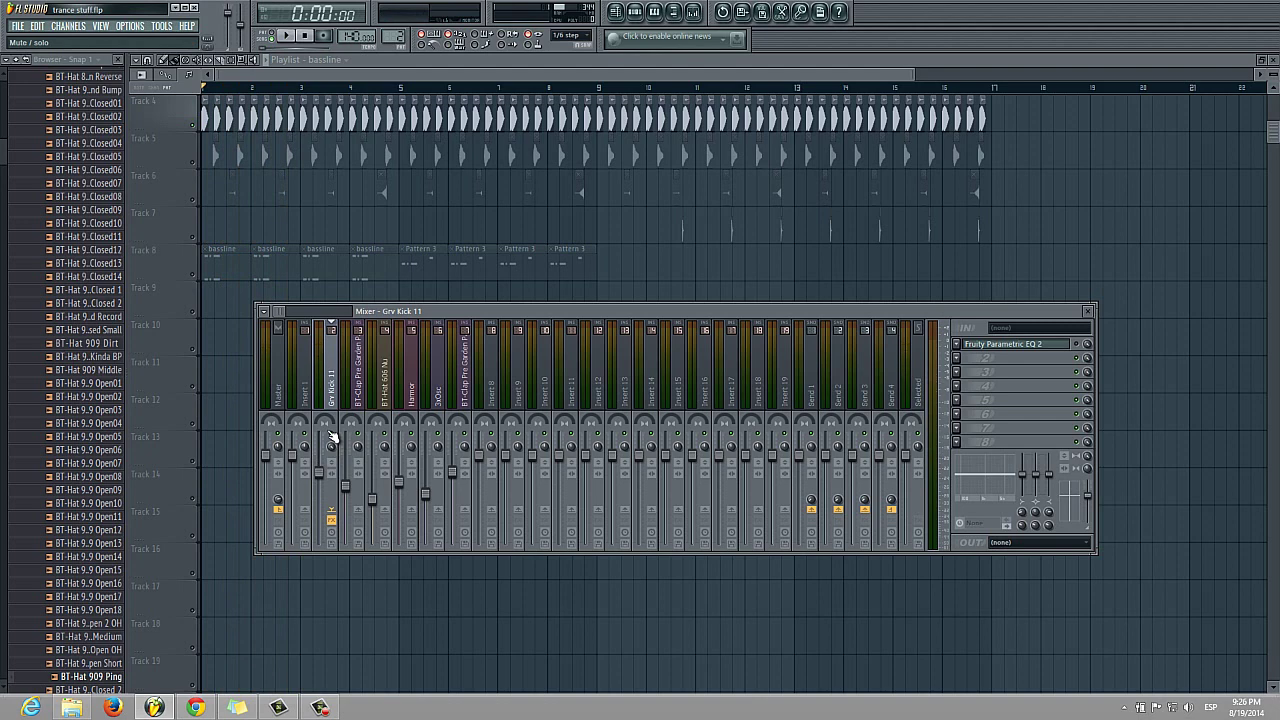
Step: Unmute the clap clips on Track 5 and play them together with the kick
left_click(196, 168)
key("space")
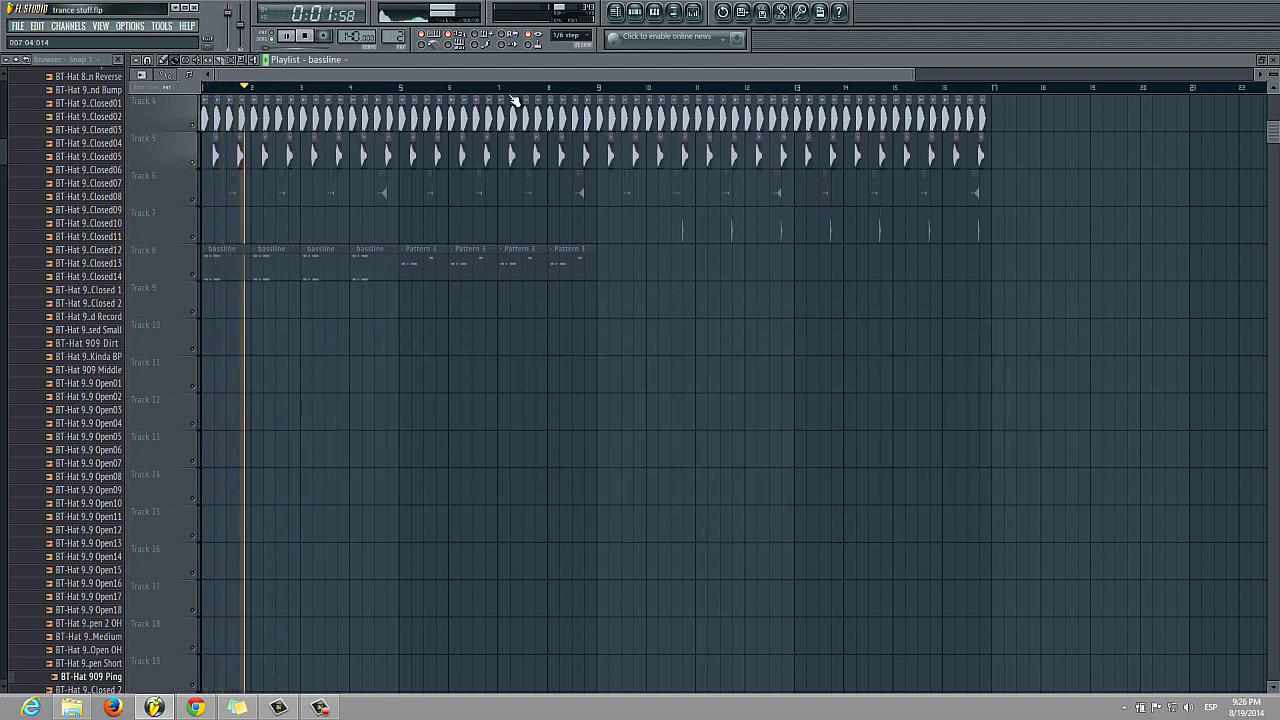
key("space")
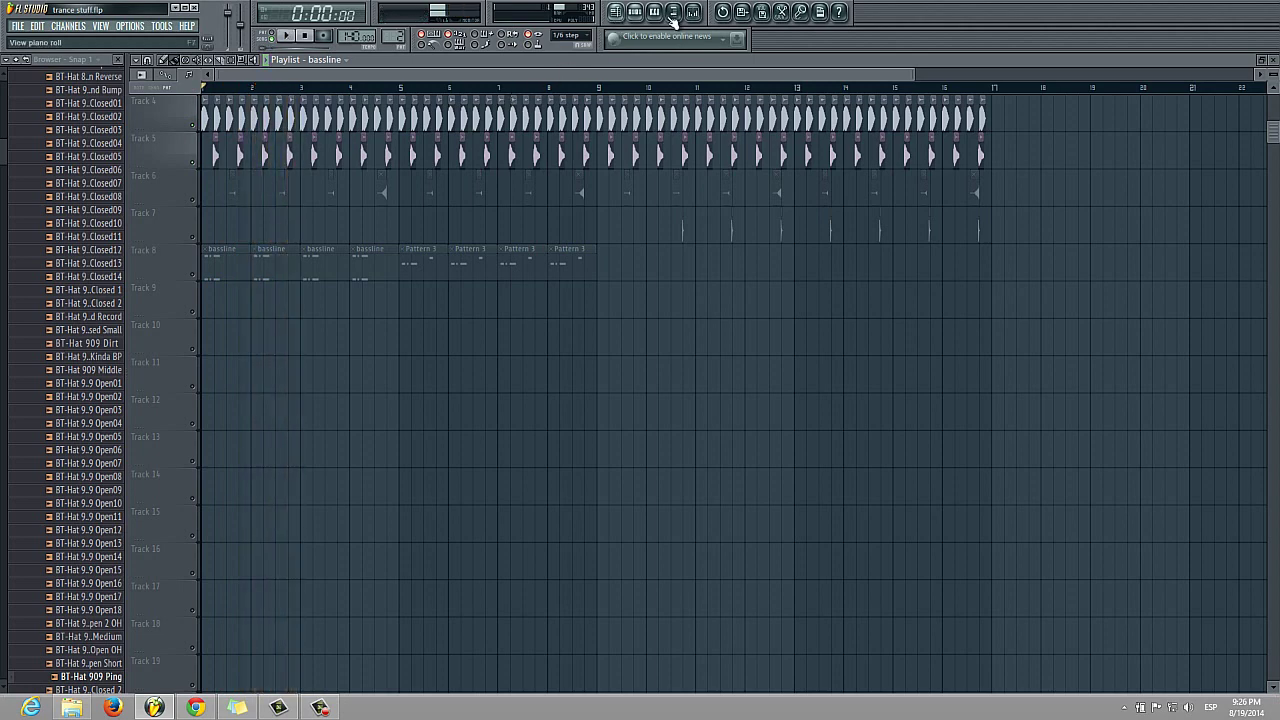
Step: Adjust the stereo separation of the BT-Clap Pre Garden Palace mixer track and play the song to compare the settings
key("F9")
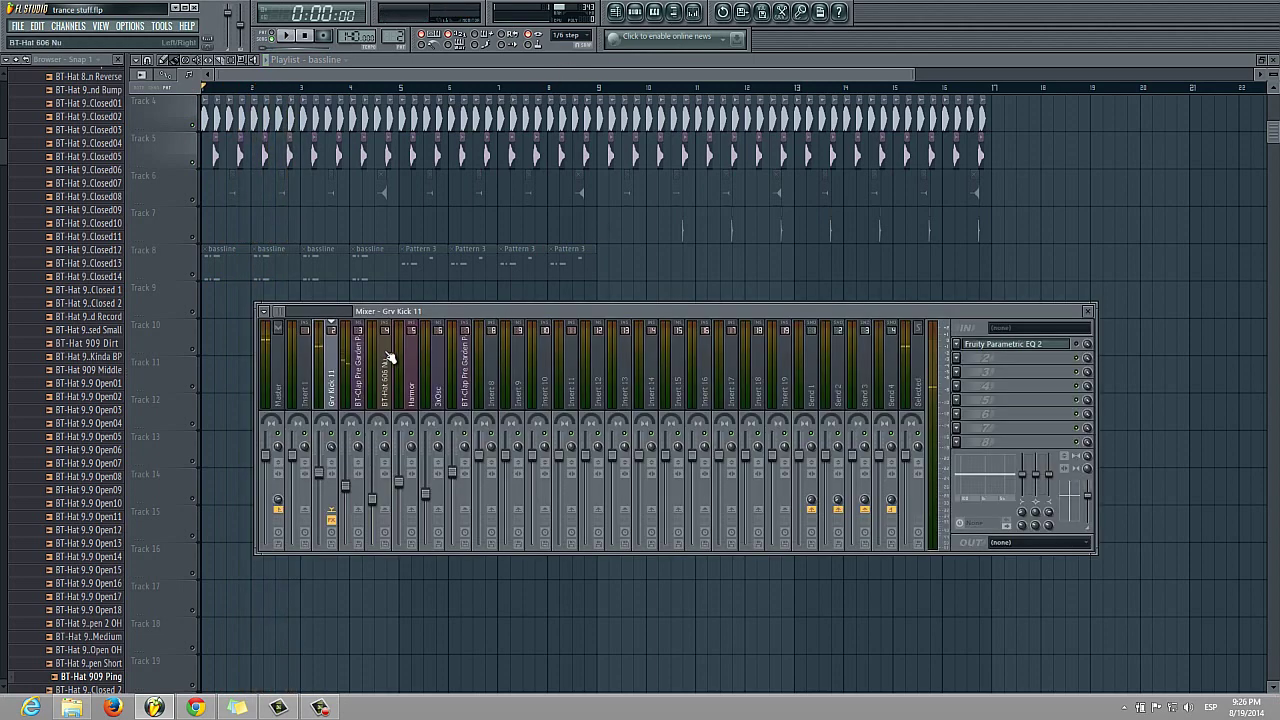
left_click(363, 380)
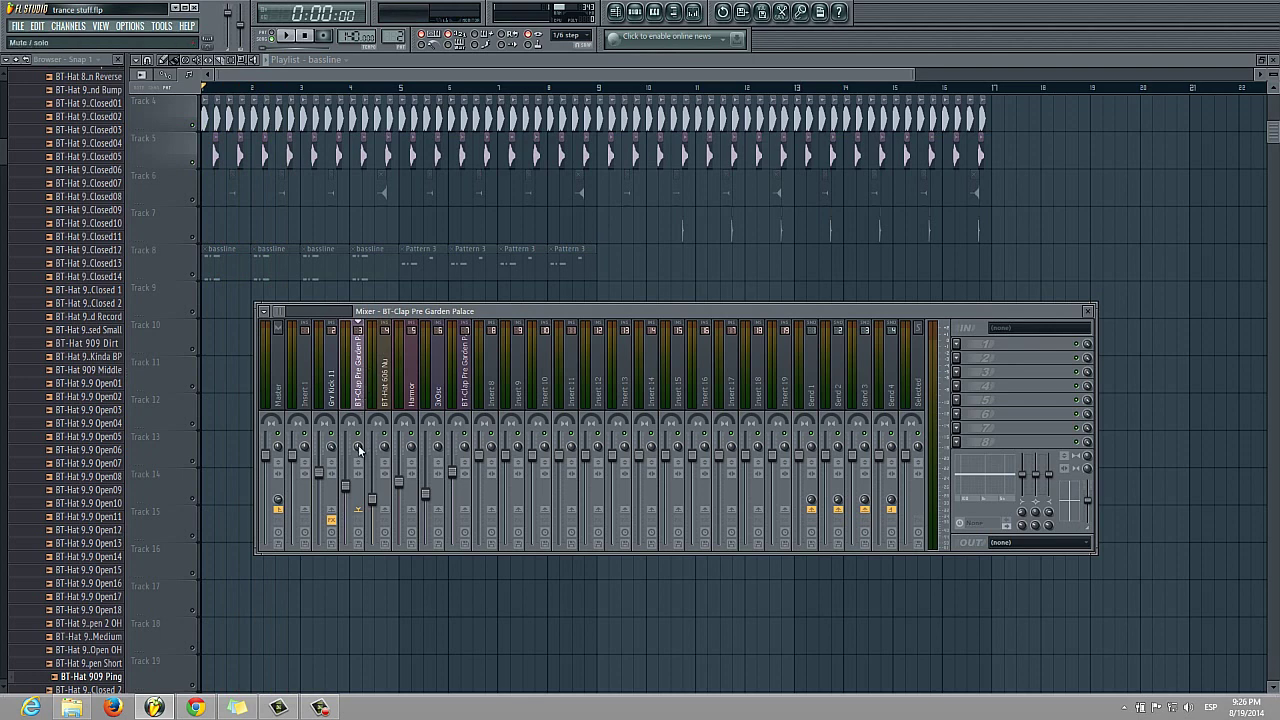
left_click_drag(358, 456, 358, 460)
key("space")
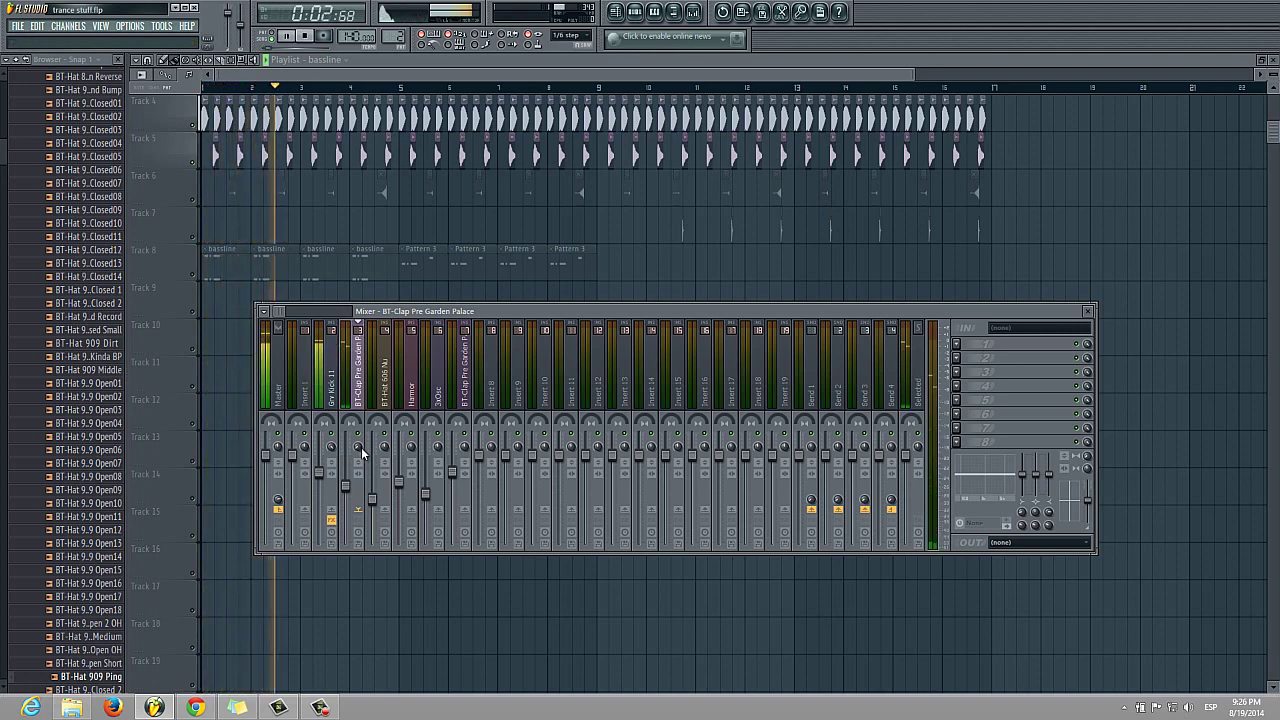
key("space")
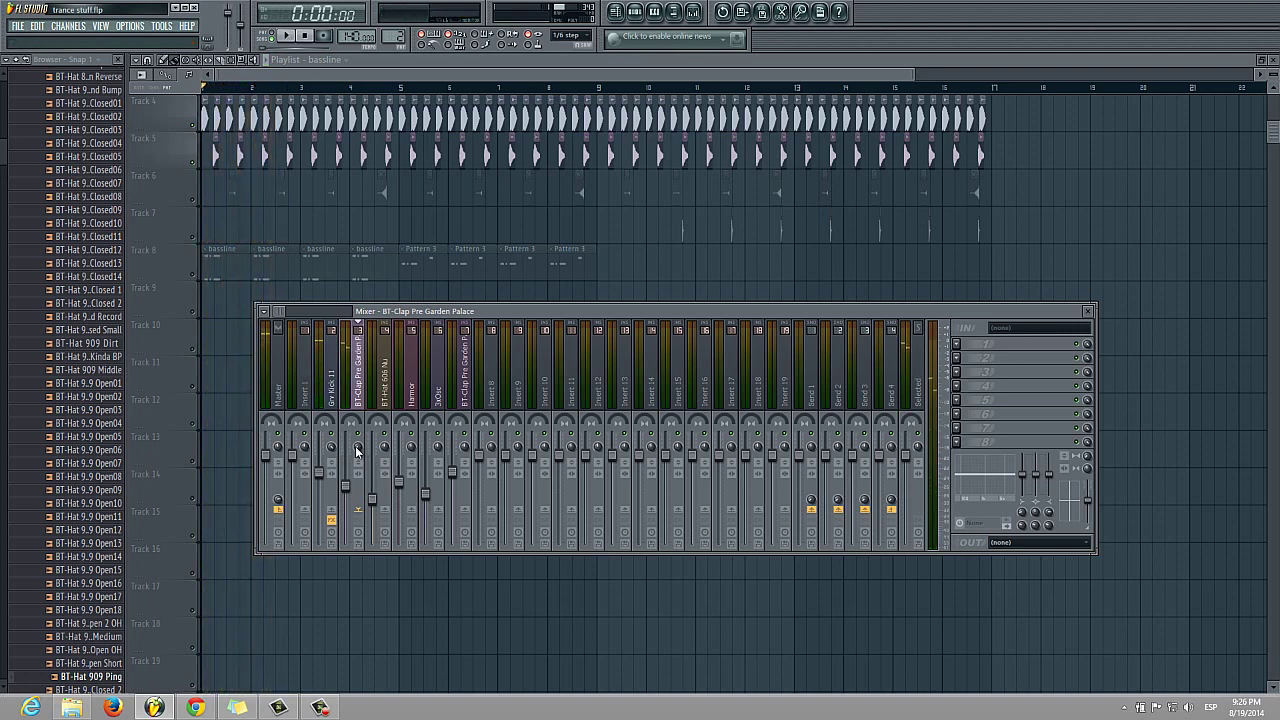
left_click_drag(357, 452, 366, 370)
key("space")
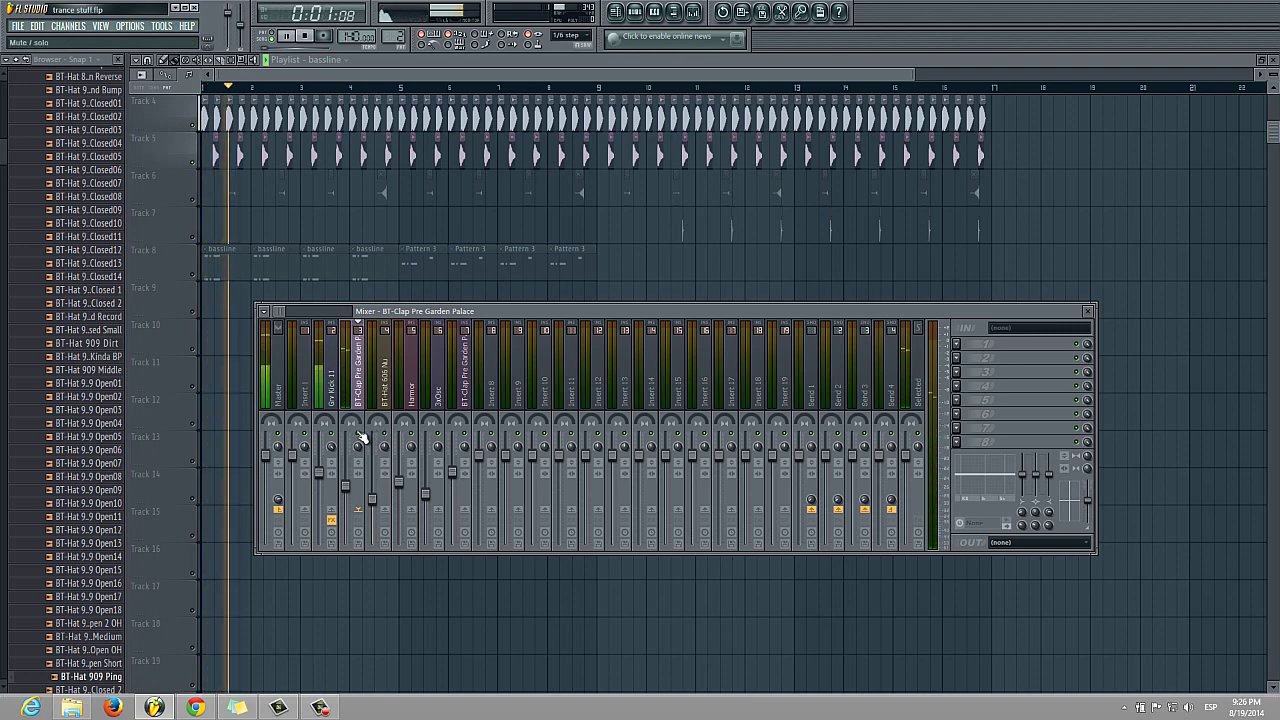
key("space")
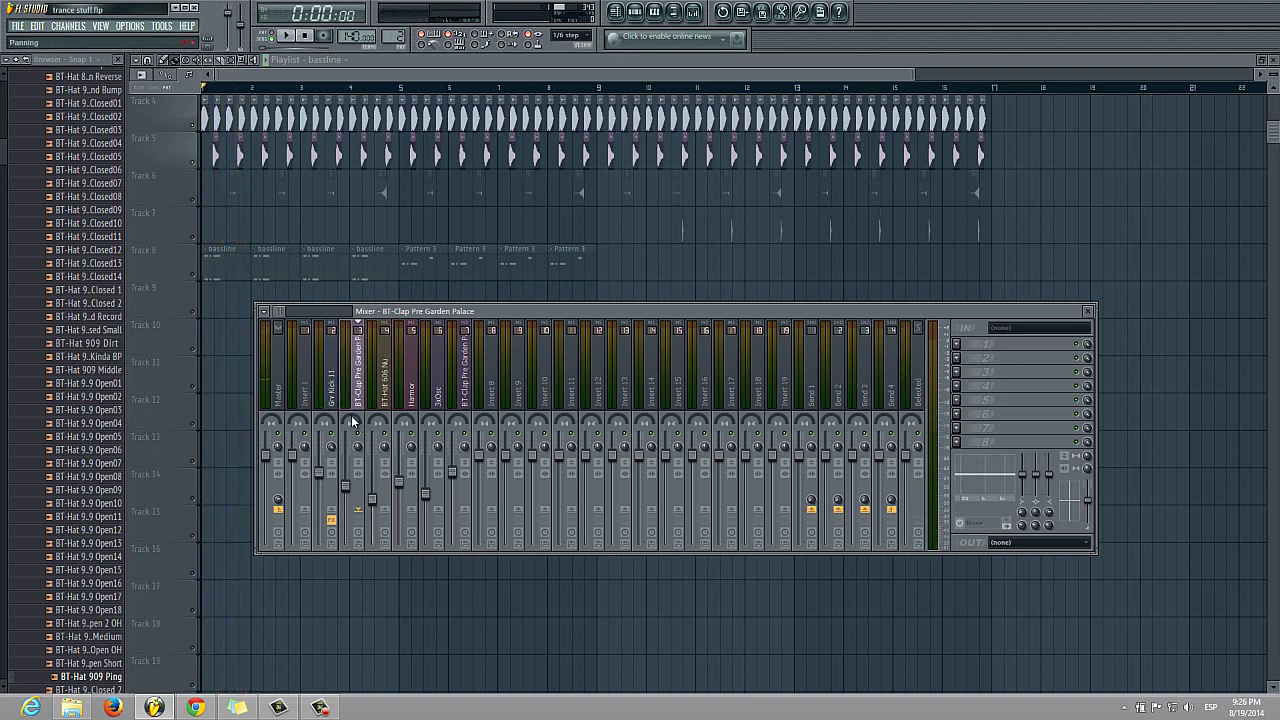
Step: Pan the BT-Clap Pre Garden Palace mixer track slightly to one side and listen to it with the kick
left_click_drag(356, 424, 352, 431)
key("space")
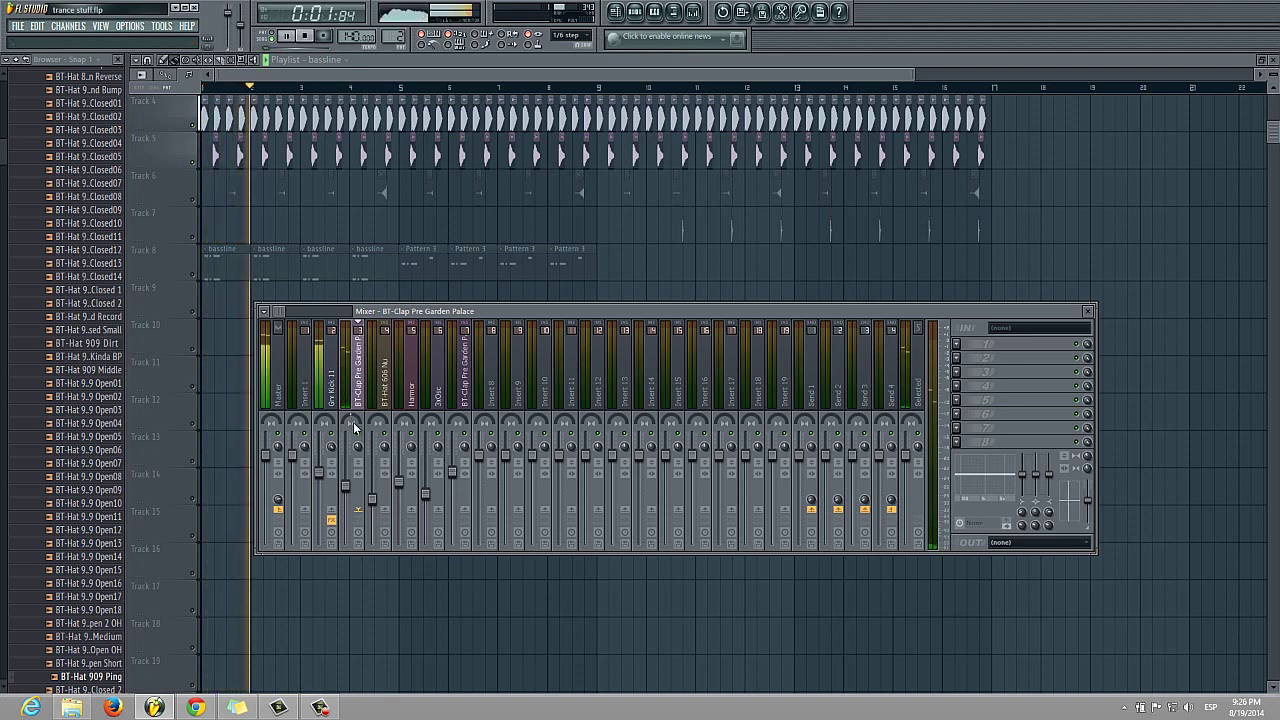
key("space")
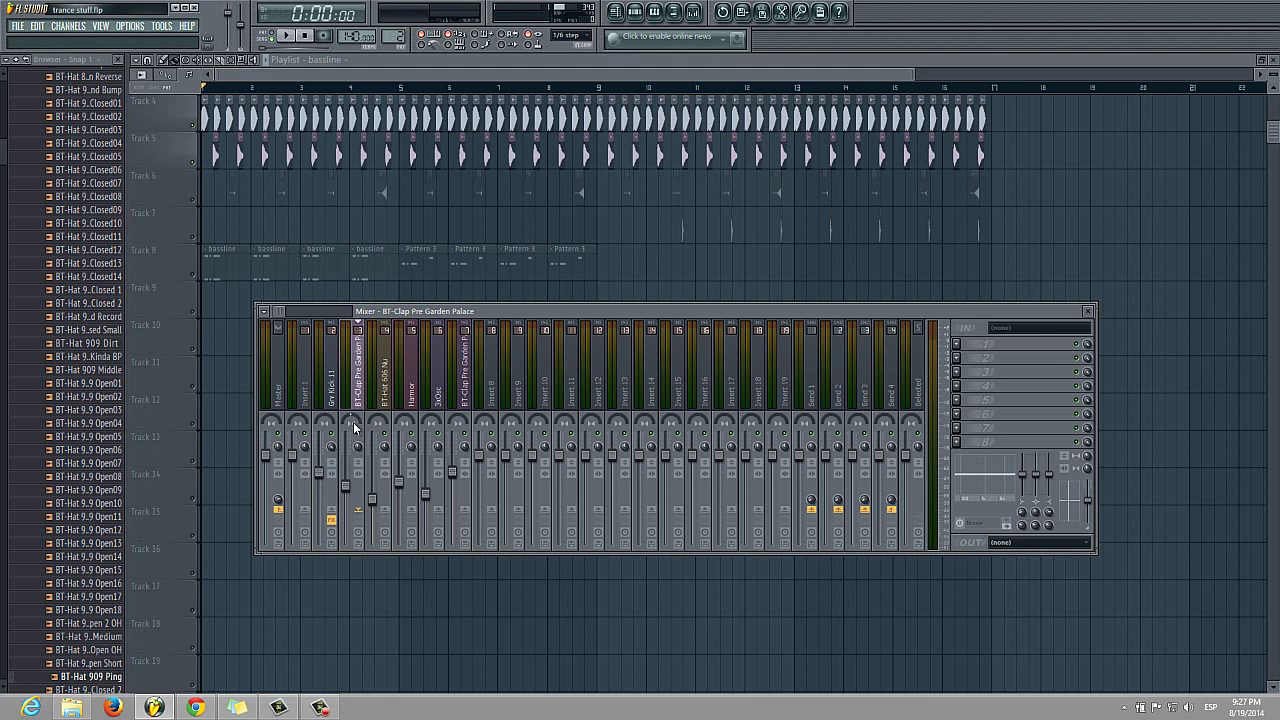
key("space")
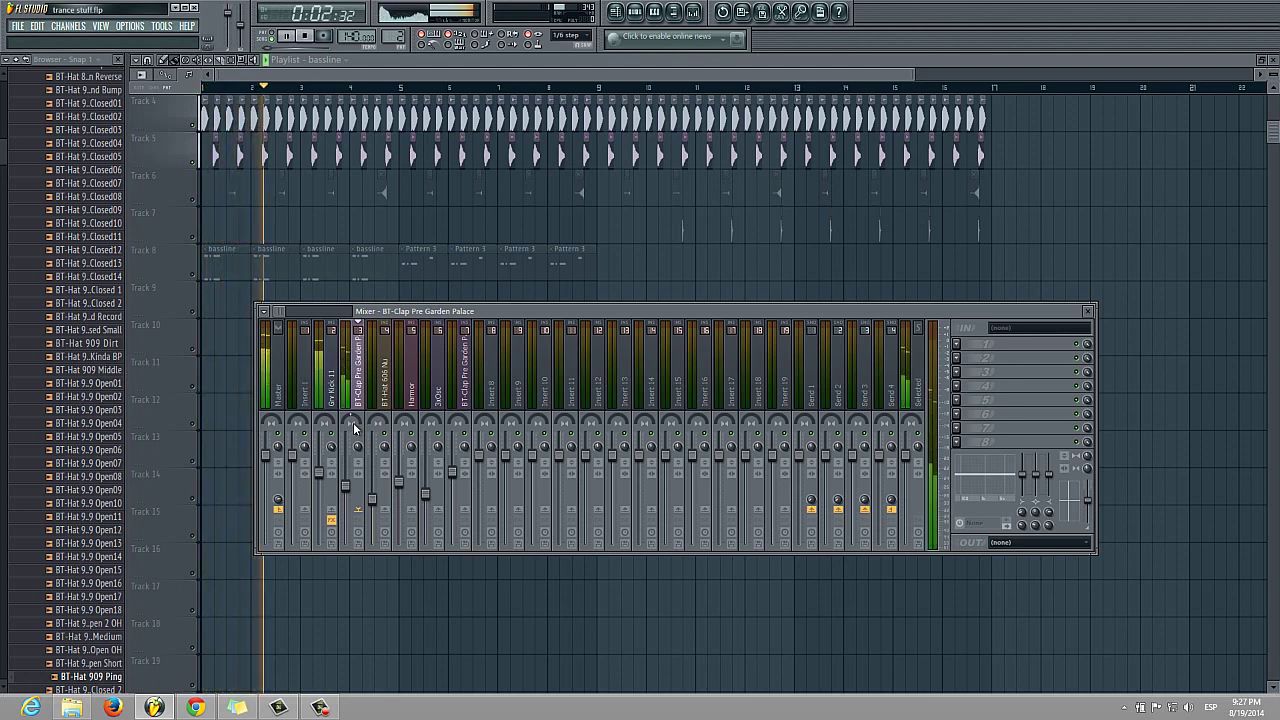
key("space")
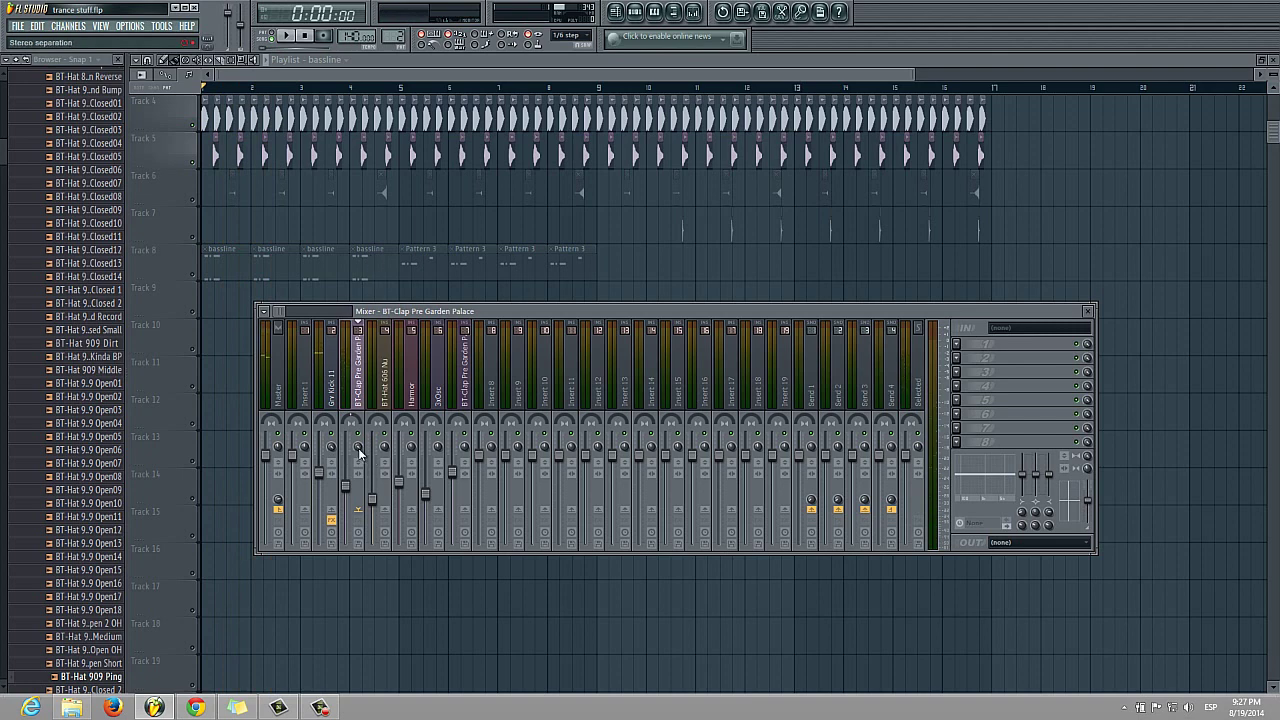
Step: Play the kick and clap once more and reset the clap track's stereo separation
key("space")
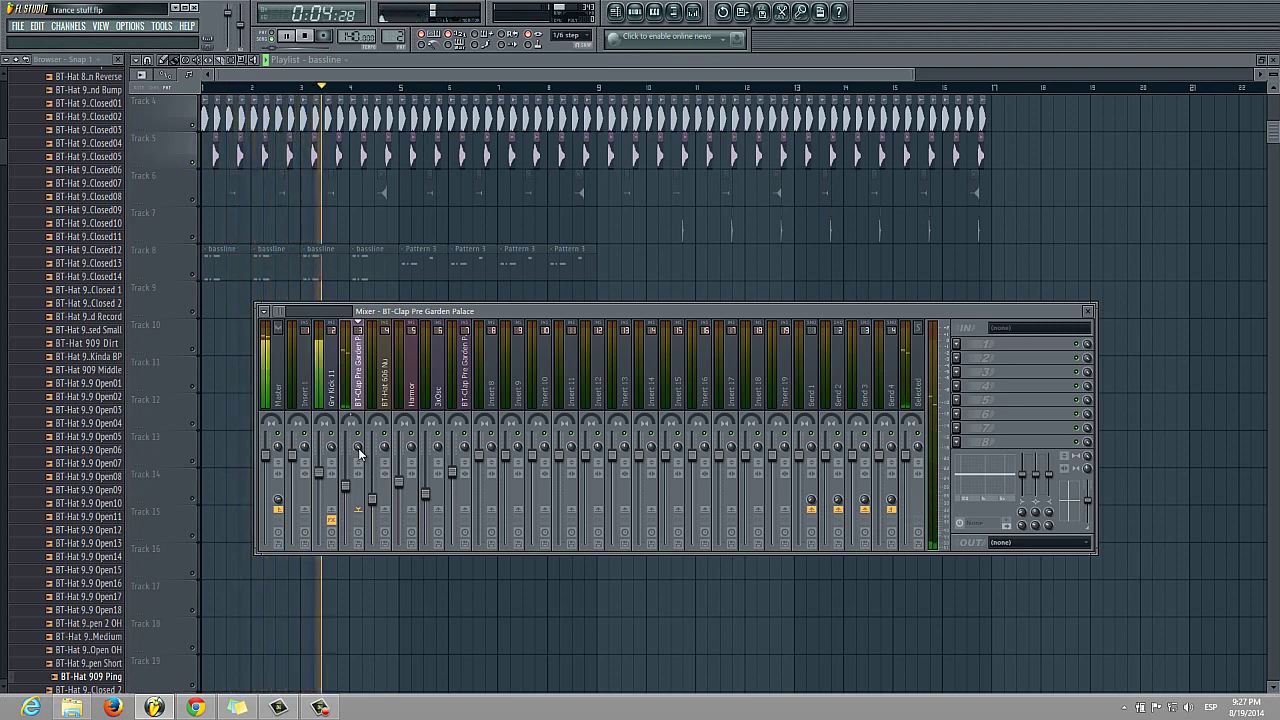
key("space")
right_click(359, 453)
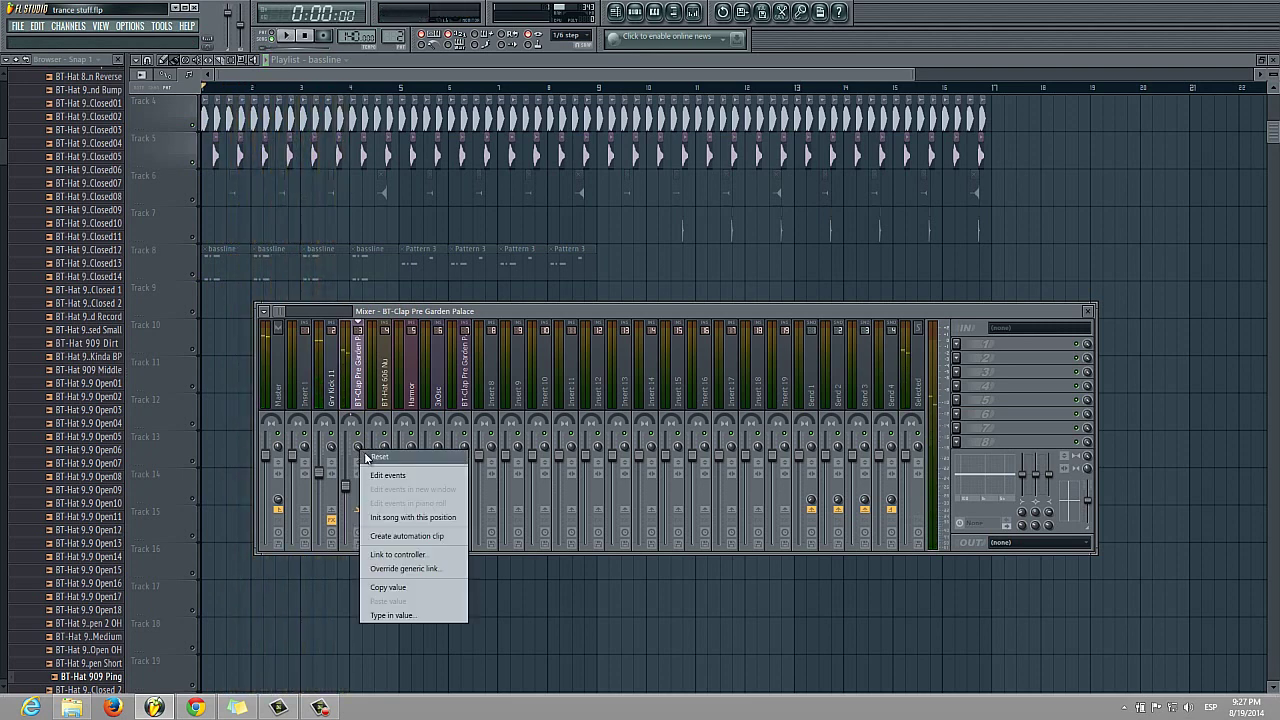
left_click(372, 457)
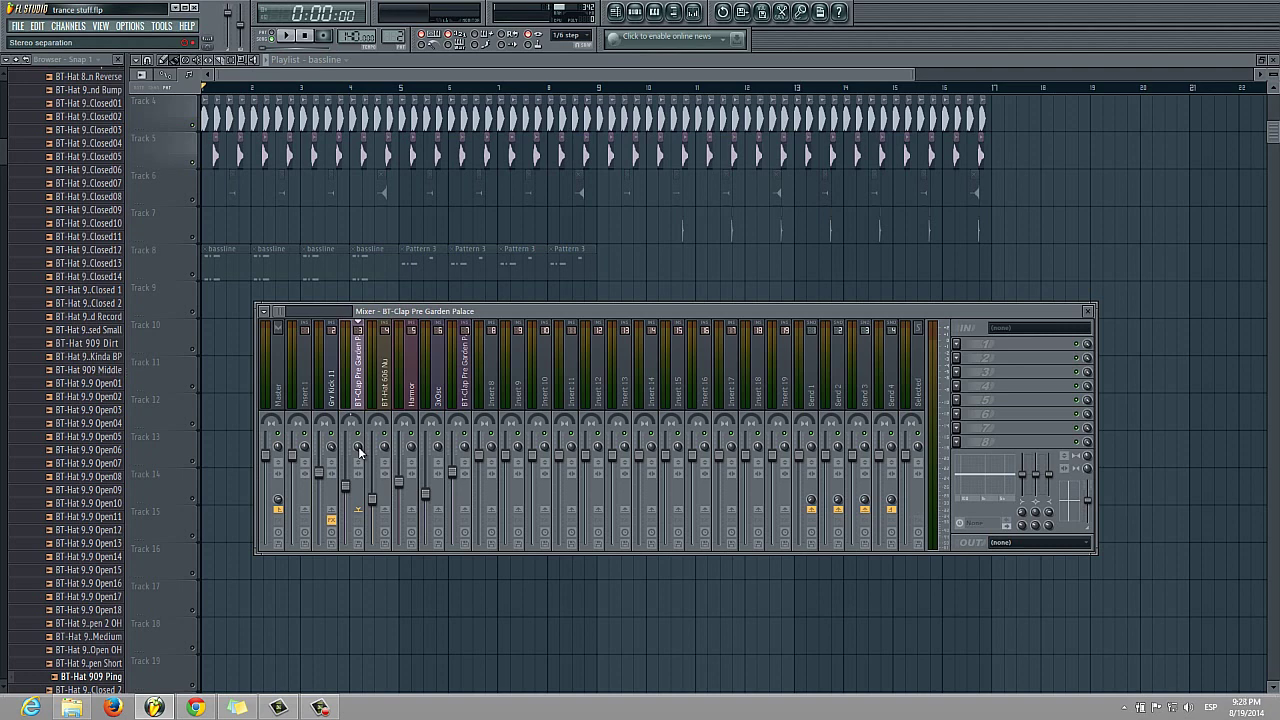
Step: Unmute the clips on Track 6 and play them with the kick and clap while watching the mixer levels
key("space")
key("F9")
key("space")
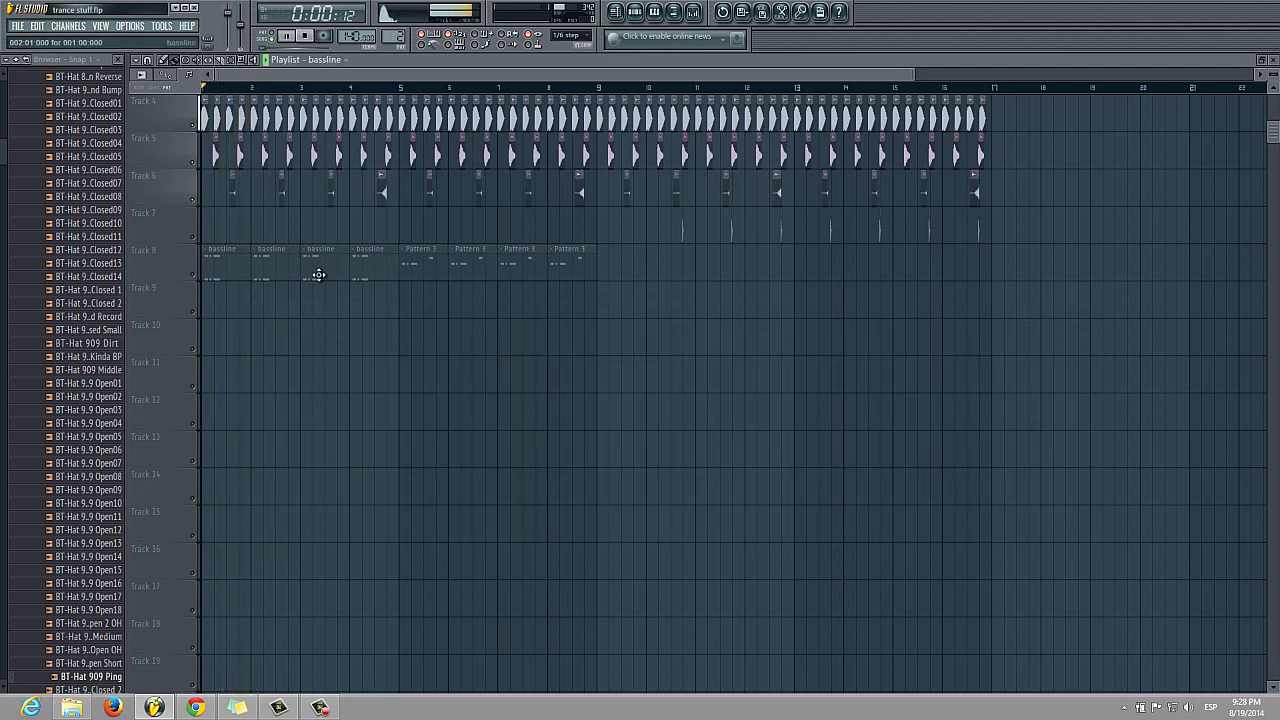
left_click(700, 12)
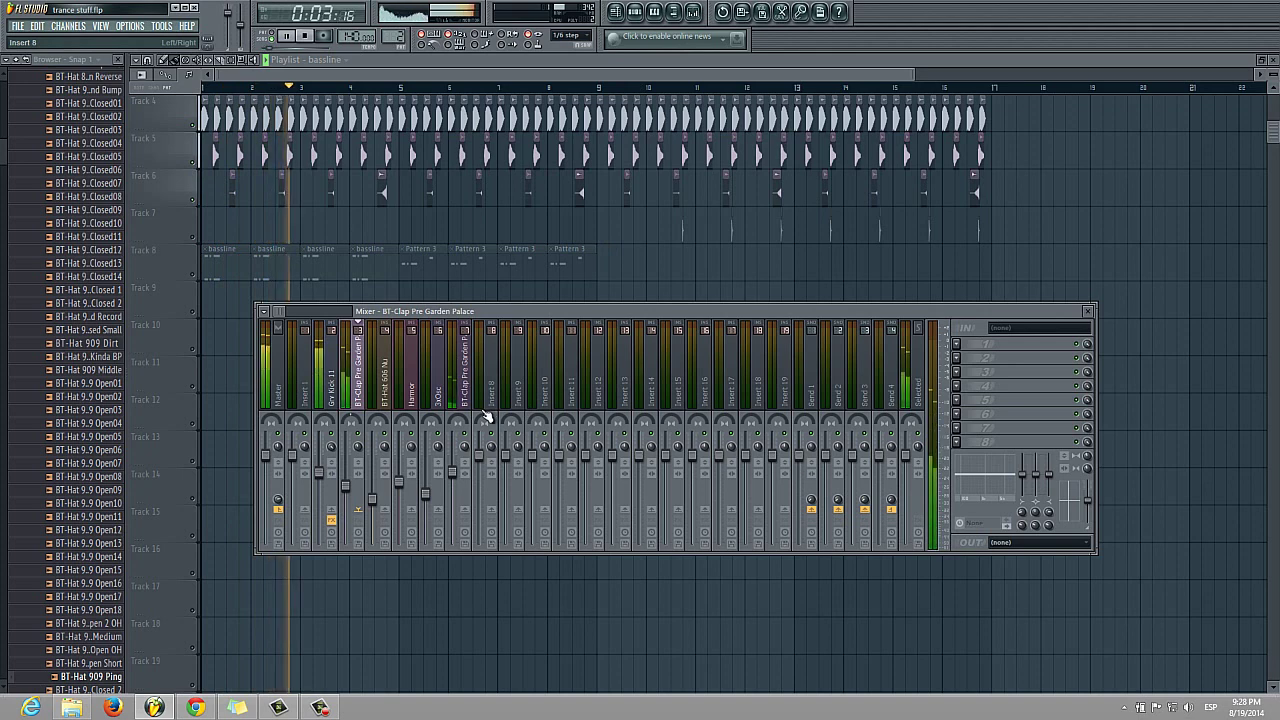
key("space")
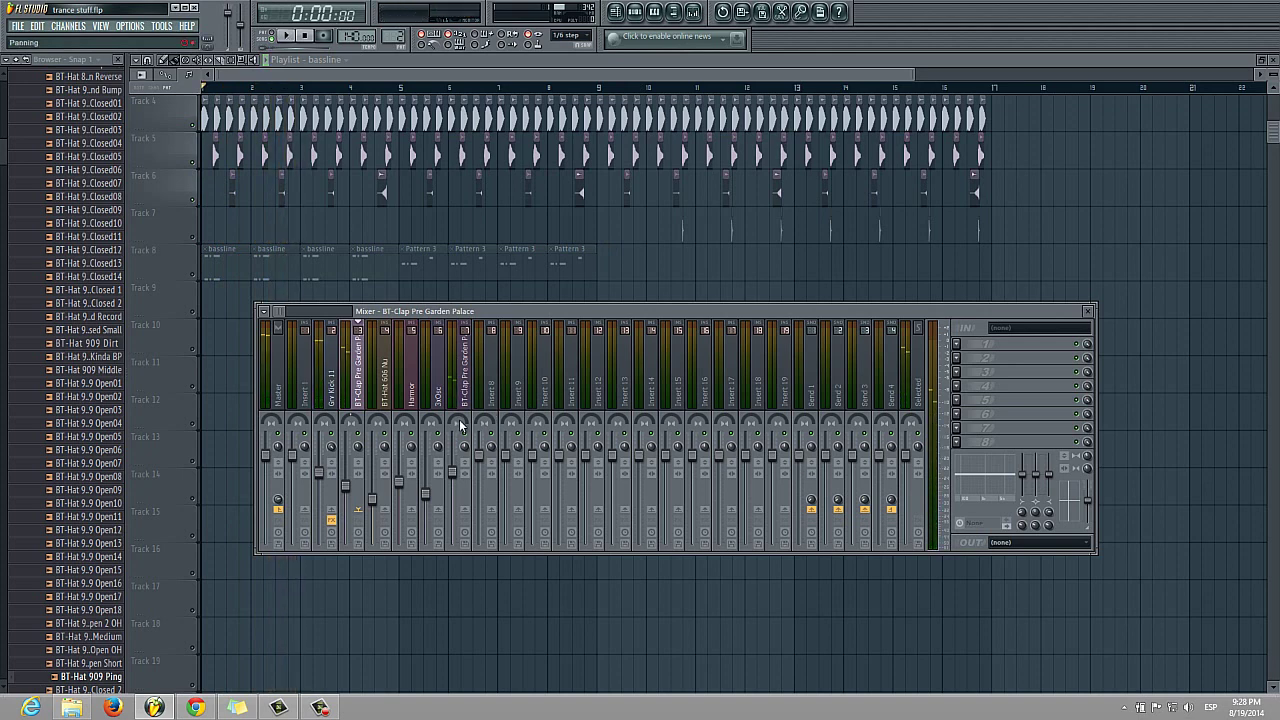
Step: Adjust the panning of the BT-Clap Pre Garden Palace #2 mixer track and listen to it against the first clap
left_click(462, 423)
key("space")
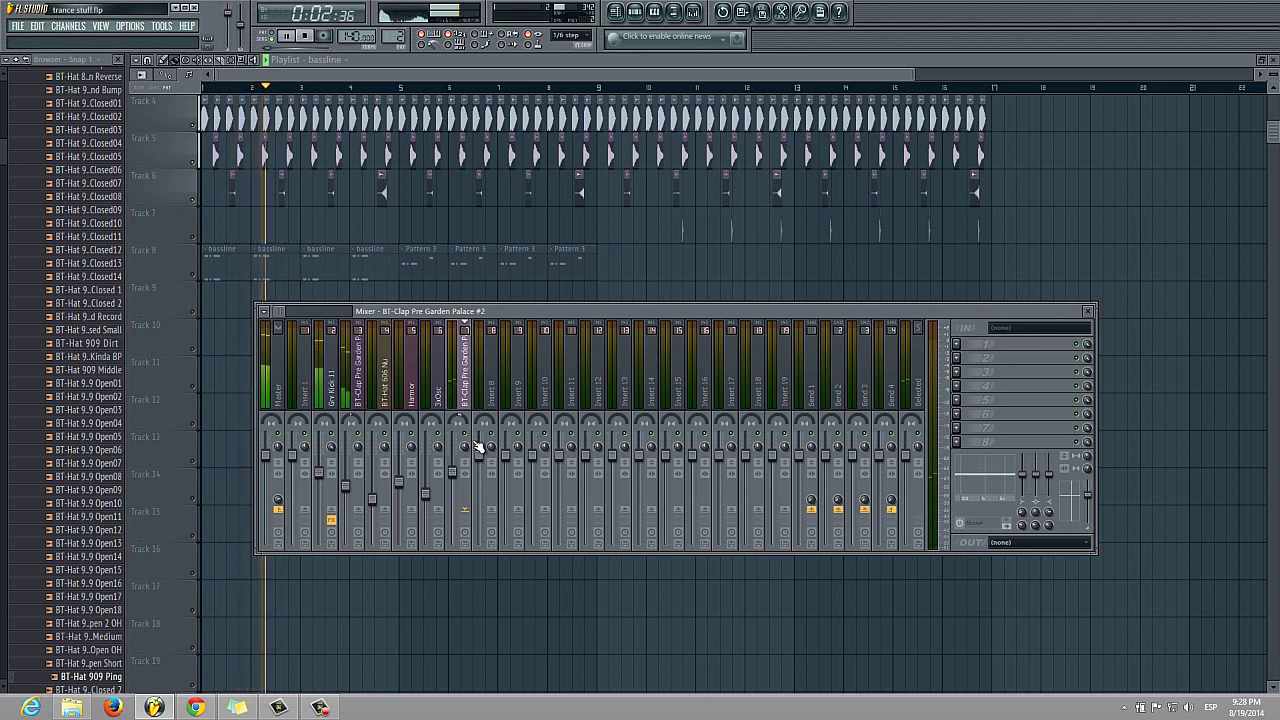
key("space")
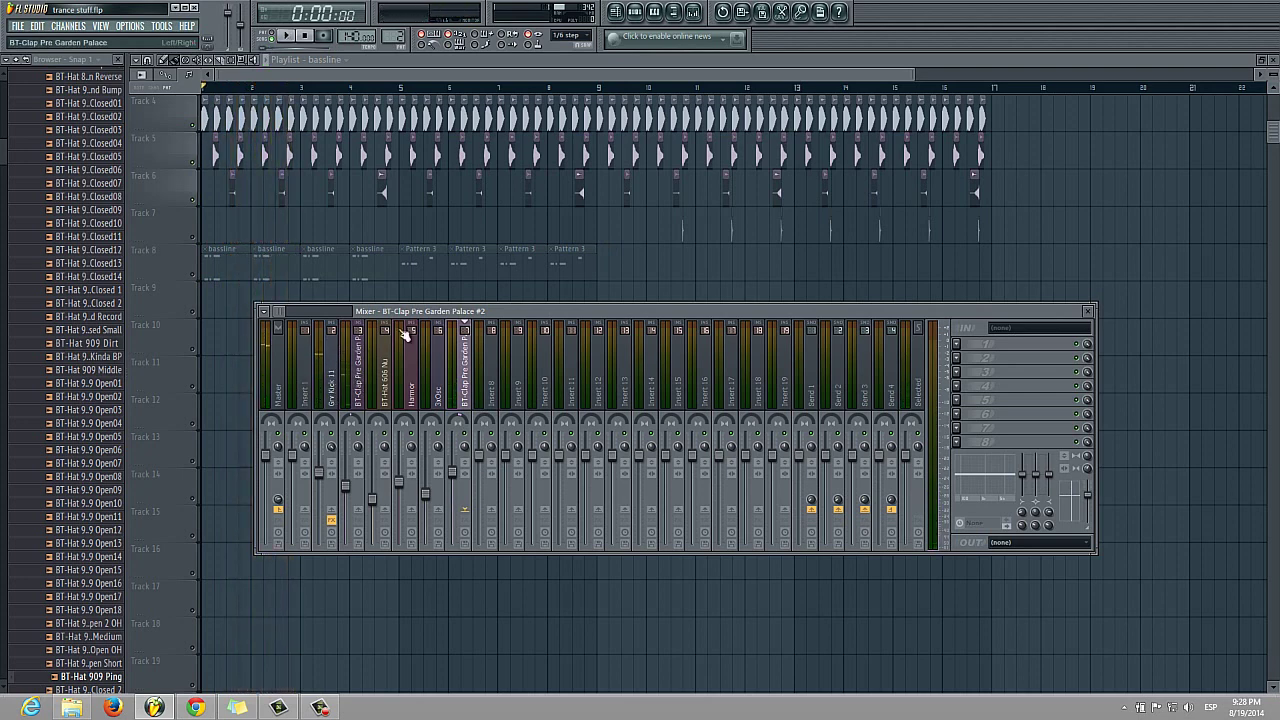
key("space")
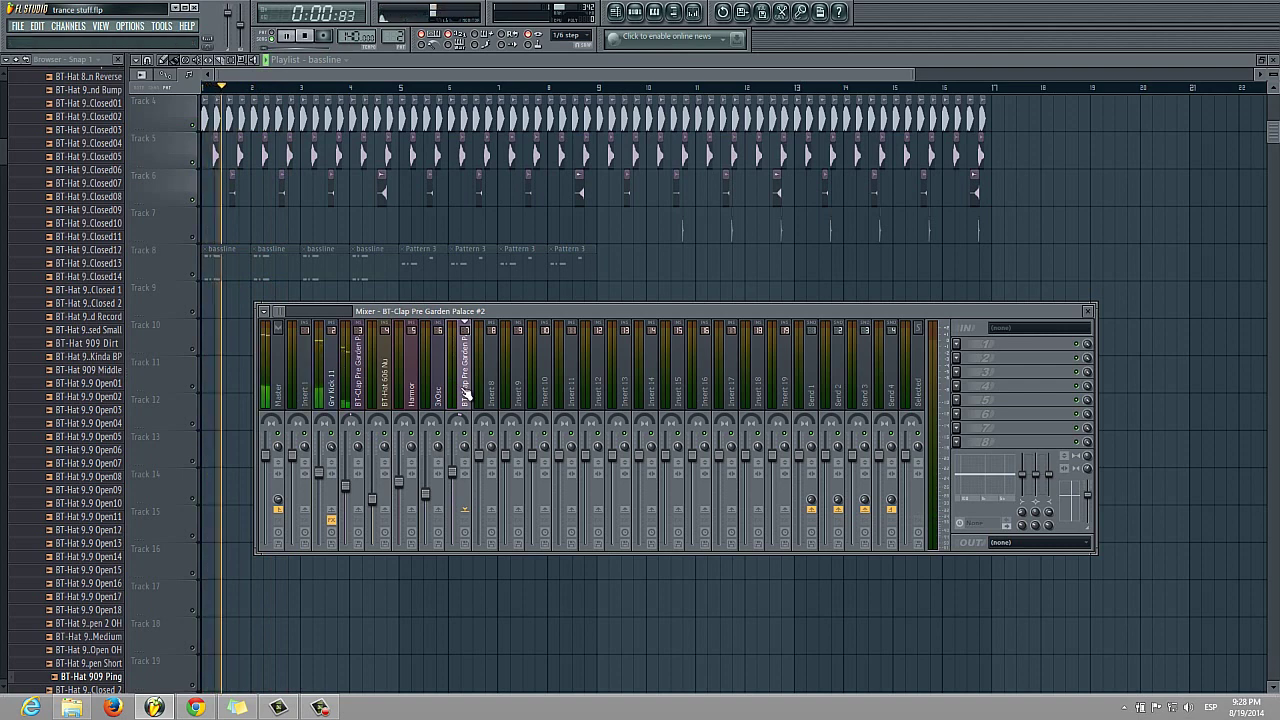
key("space")
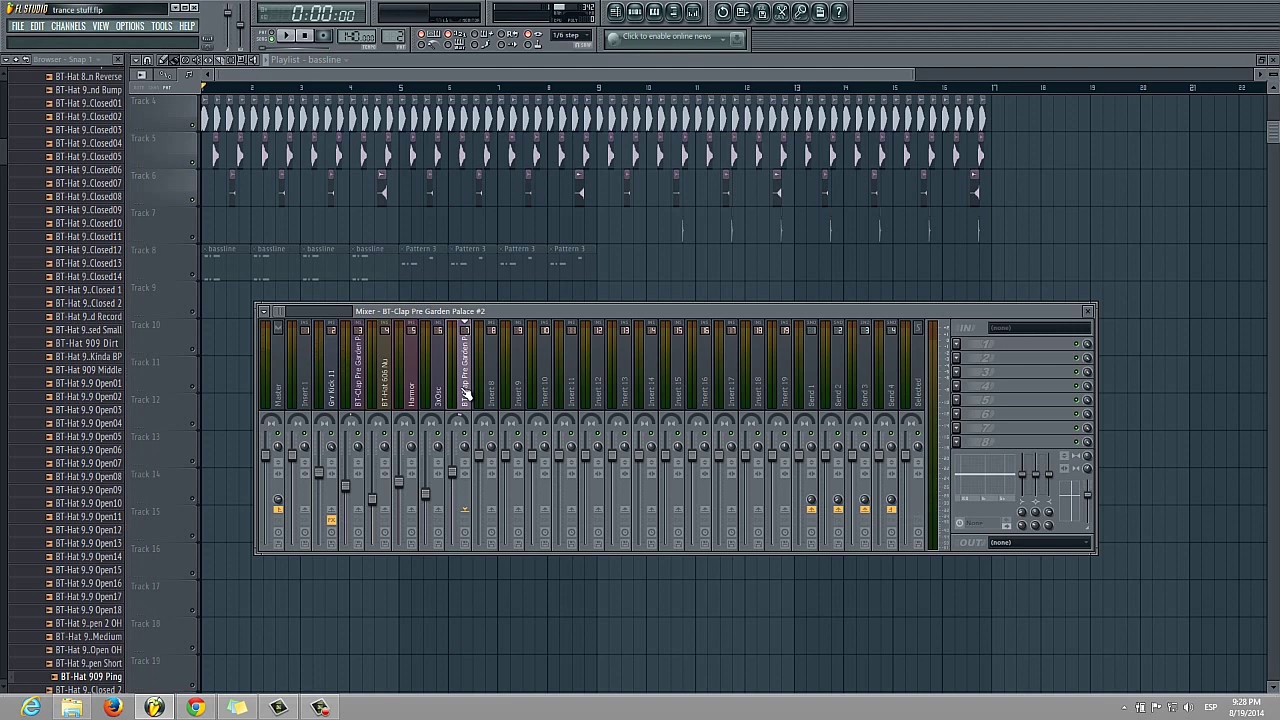
Step: Unmute the bassline clips on Track 8, filter the channel rack to Unsorted and audition the bassline with Harmor muted
key("F9")
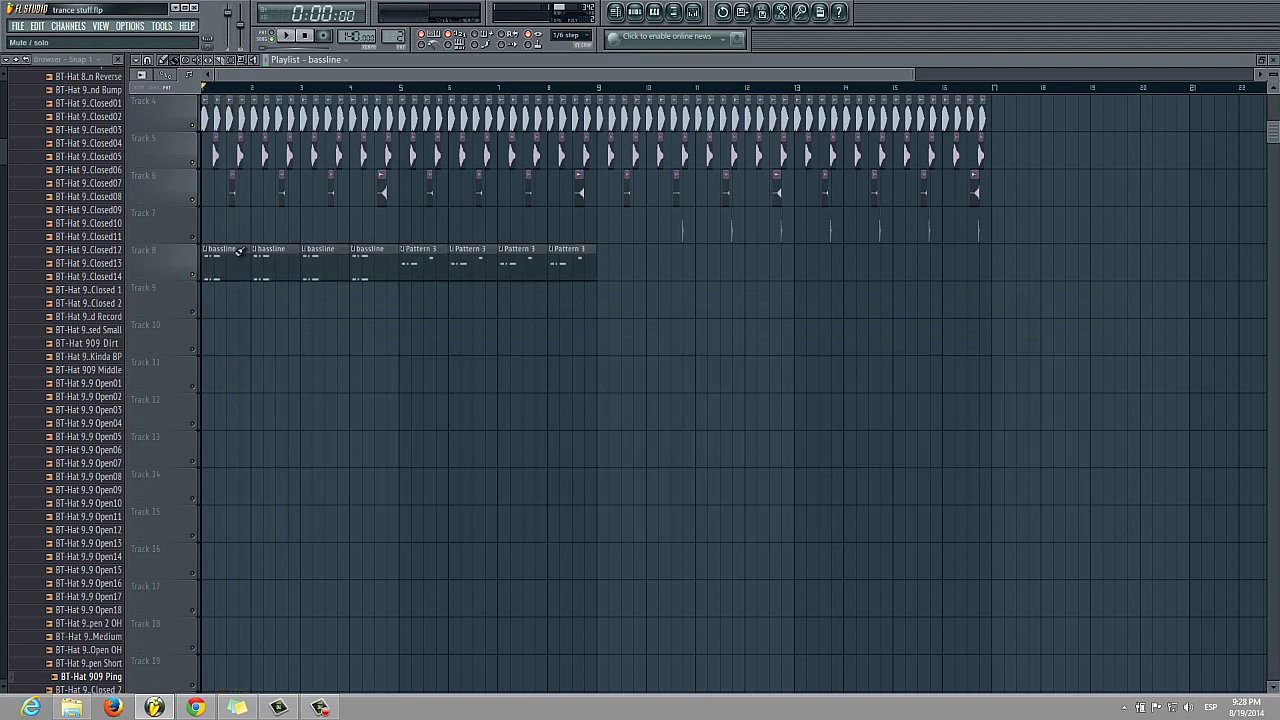
left_click(634, 11)
key("space")
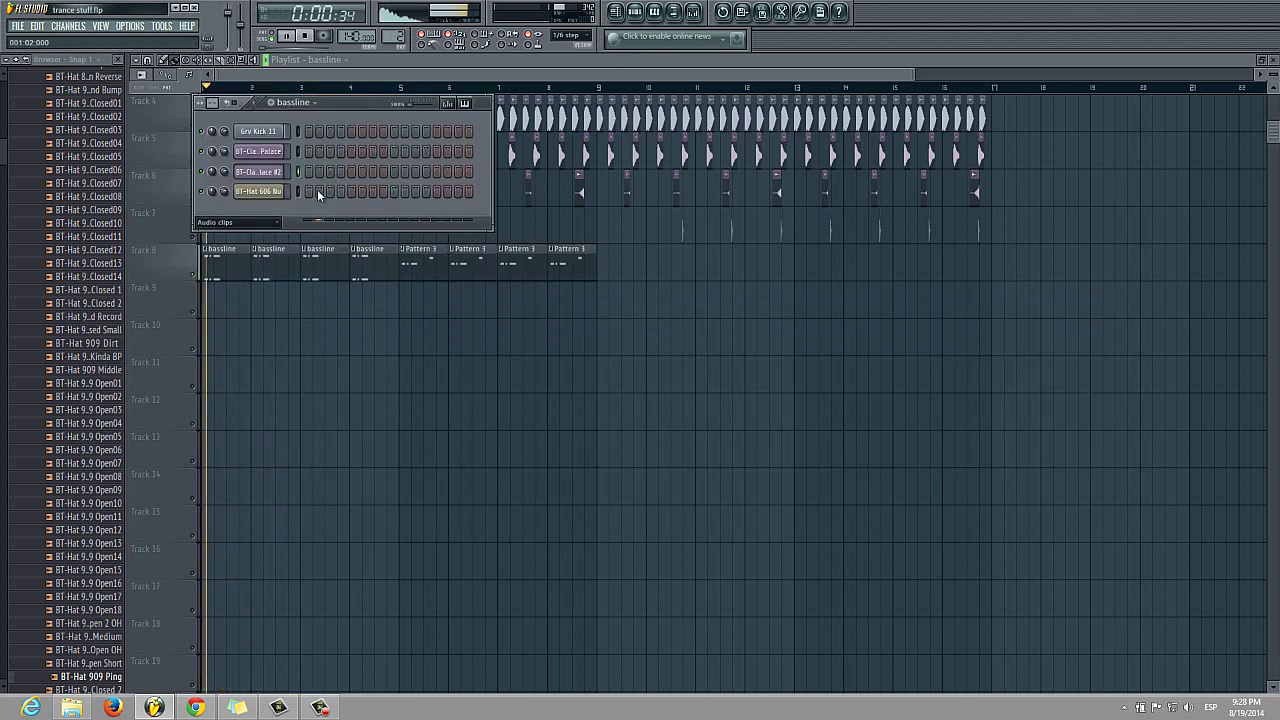
left_click(249, 222)
left_click(235, 268)
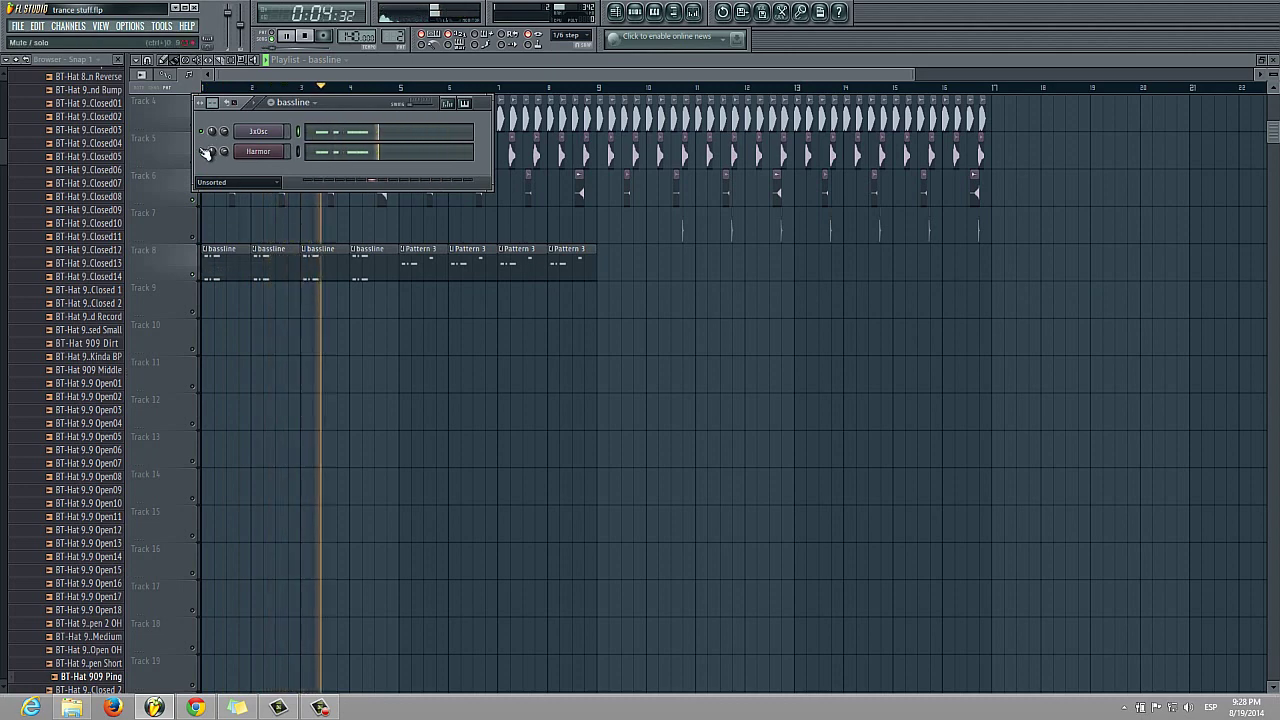
key("space")
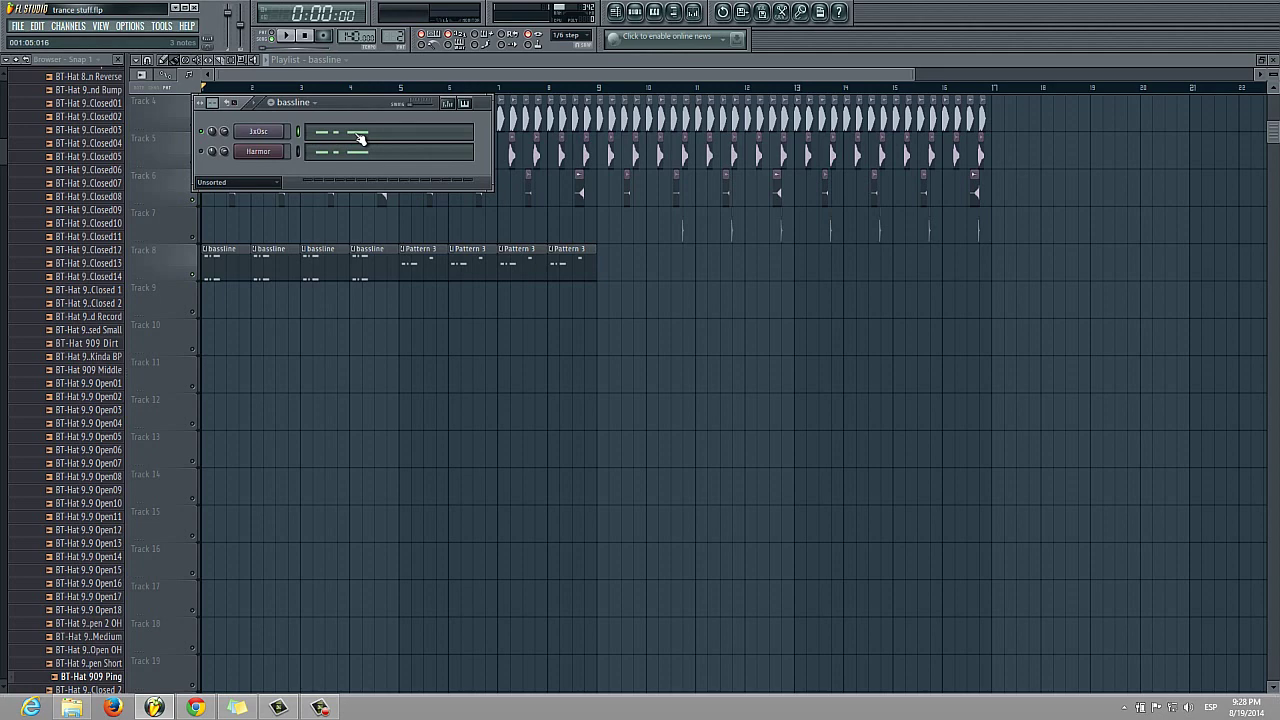
Step: Open the mixer, select the 3xOsc track and play the bassline while watching that track's level
left_click(693, 12)
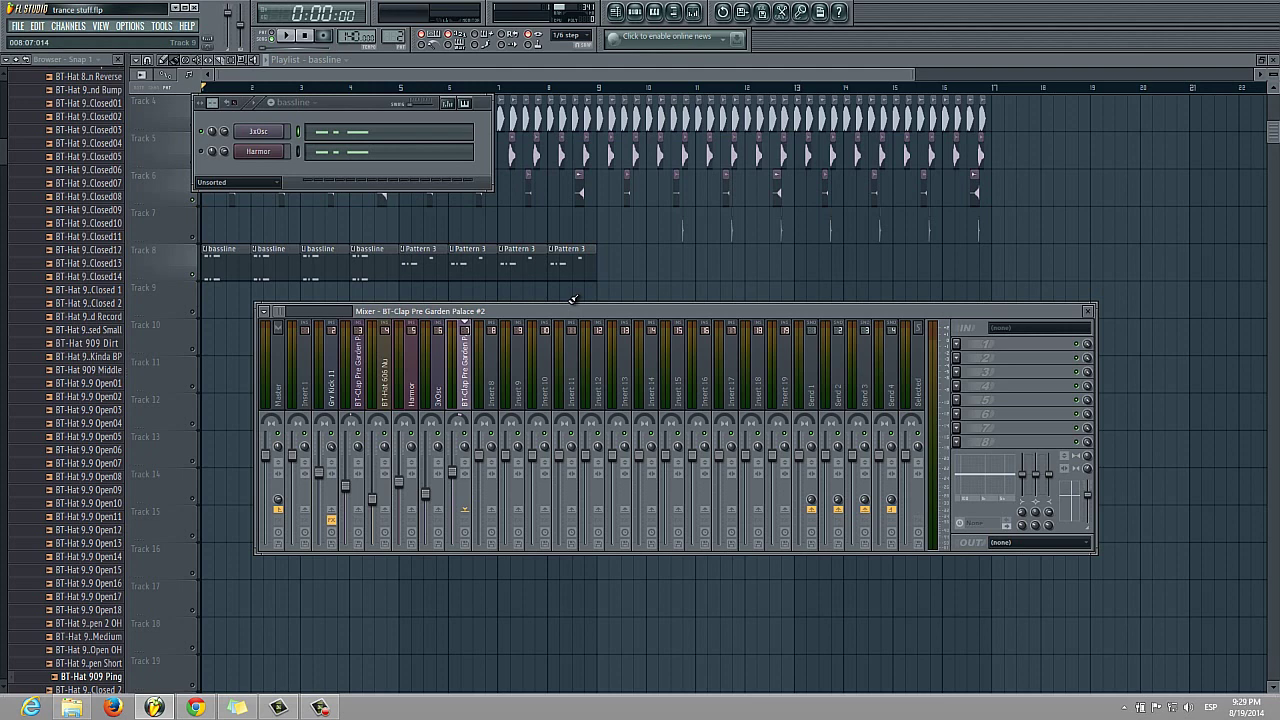
left_click(440, 452)
key("space")
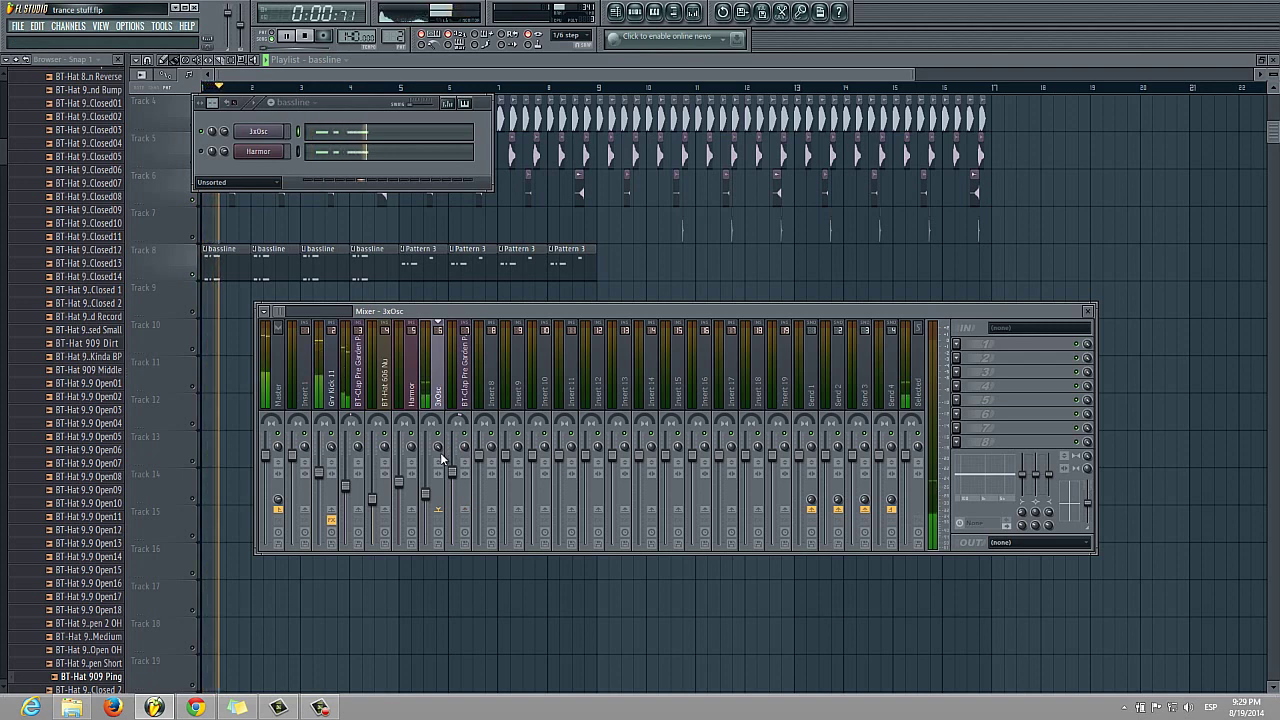
key("space")
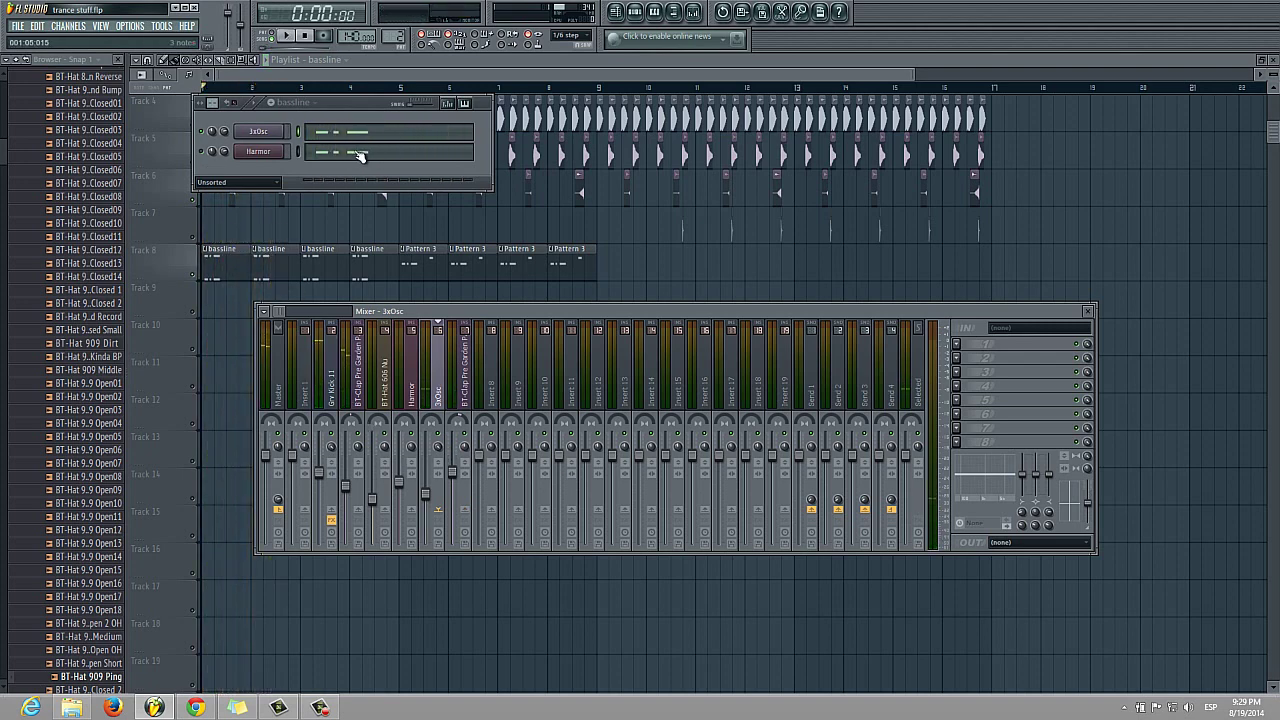
Step: Copy the 3xOsc mixer track's volume, audition the bassline with its fader raised and paste back the copied 44% value
right_click(427, 495)
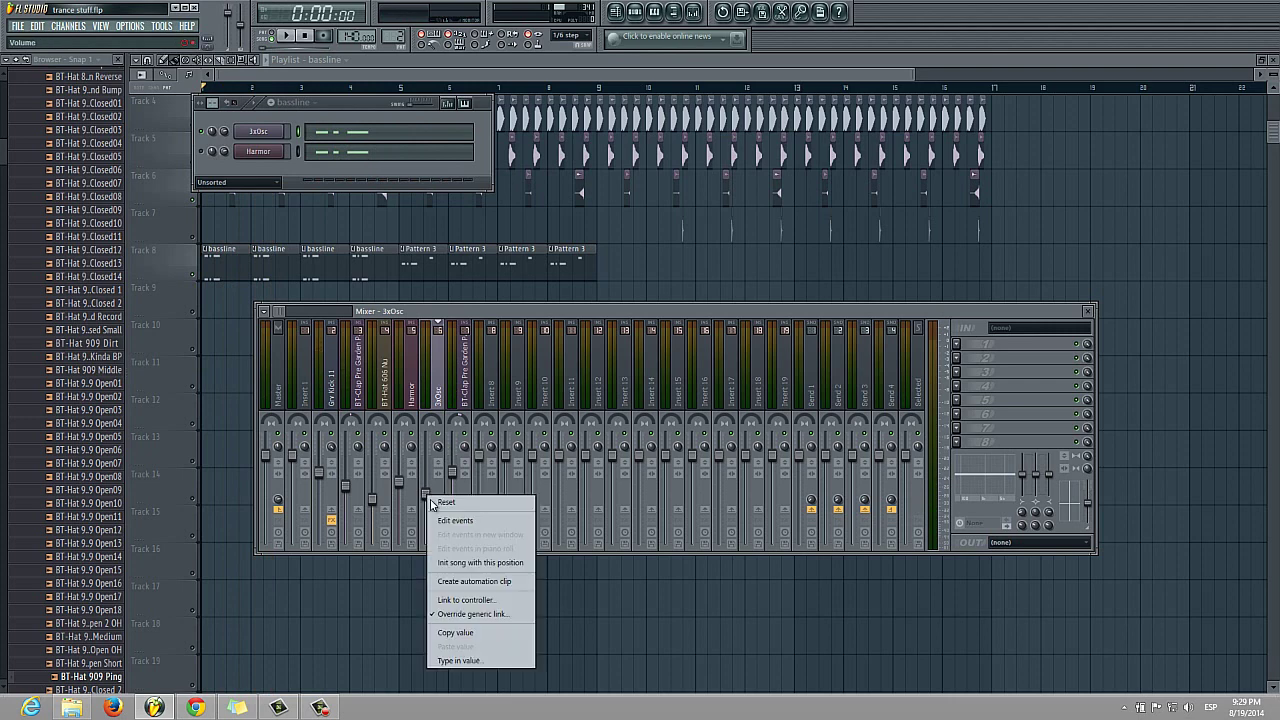
key("space")
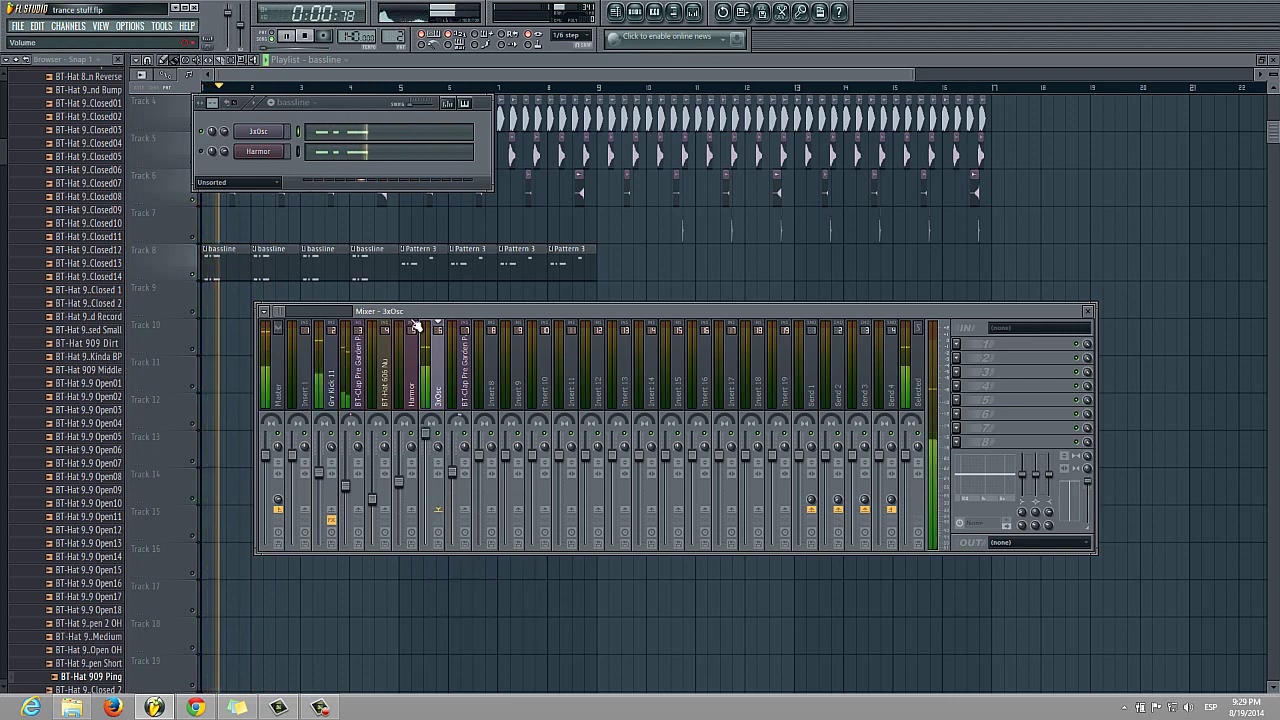
key("space")
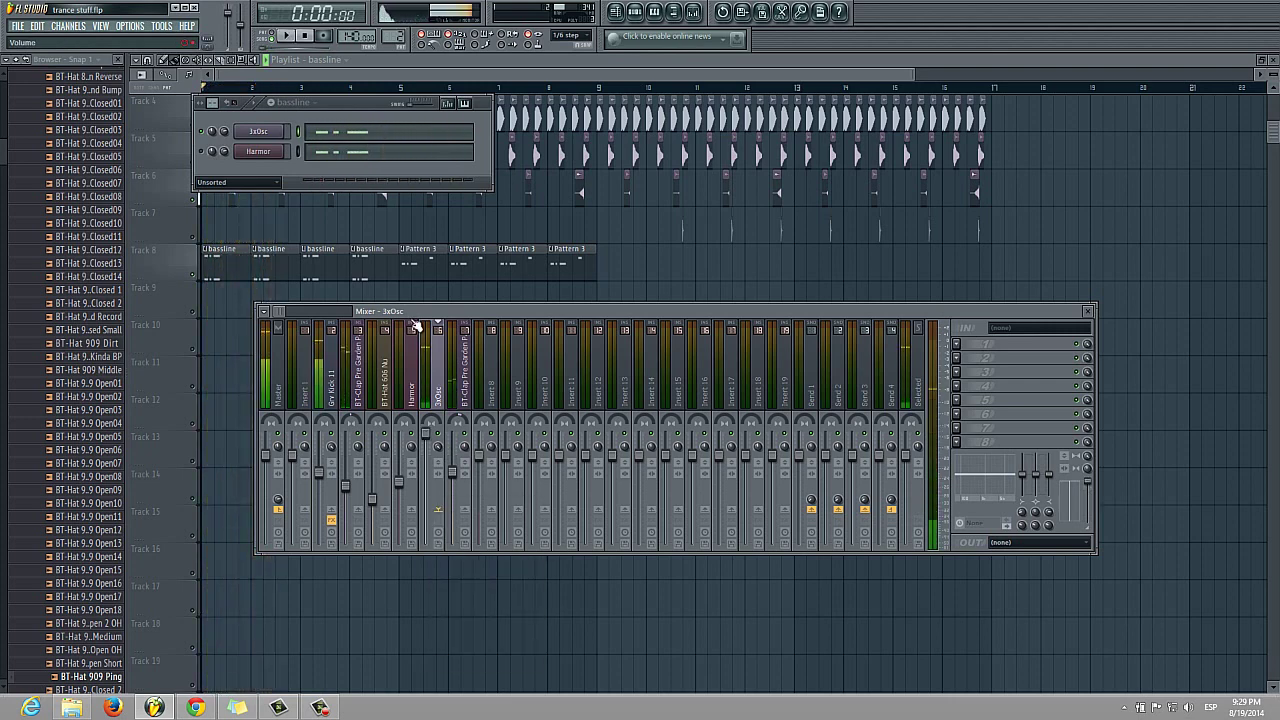
right_click(425, 433)
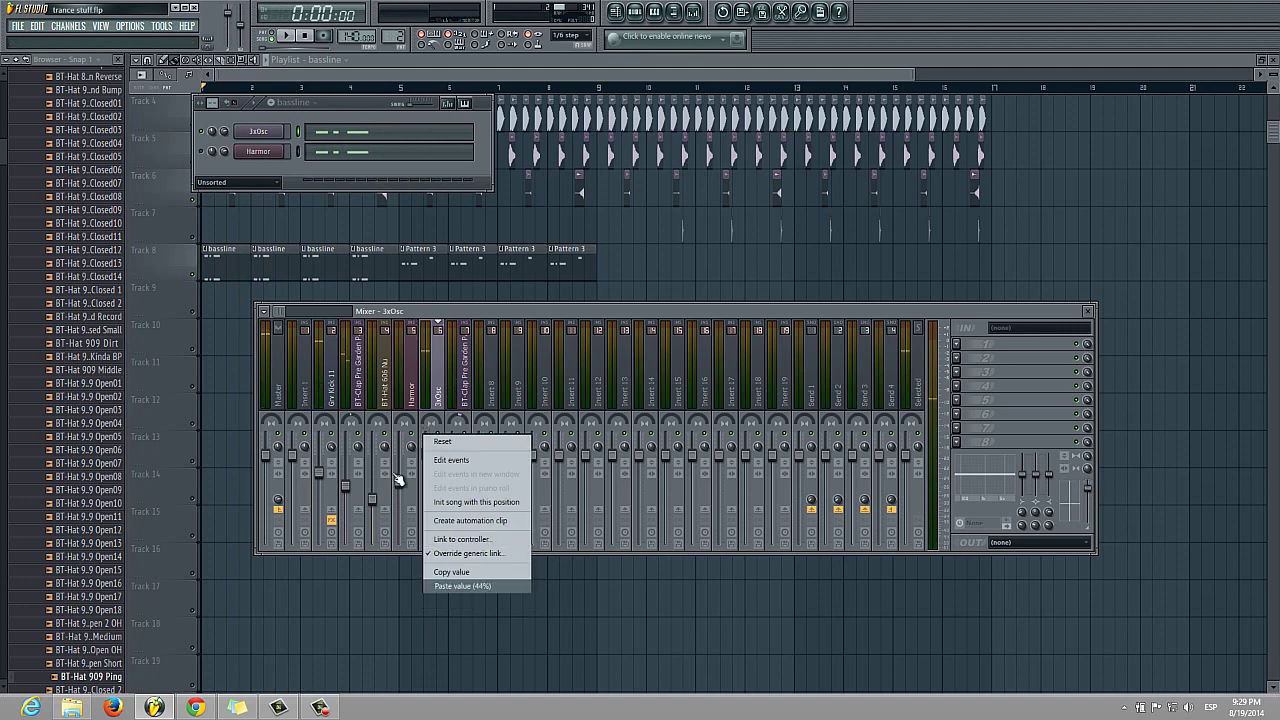
left_click(451, 571)
Step: Unmute the Harmor channel and play the bassline with both synths together
left_click(238, 186)
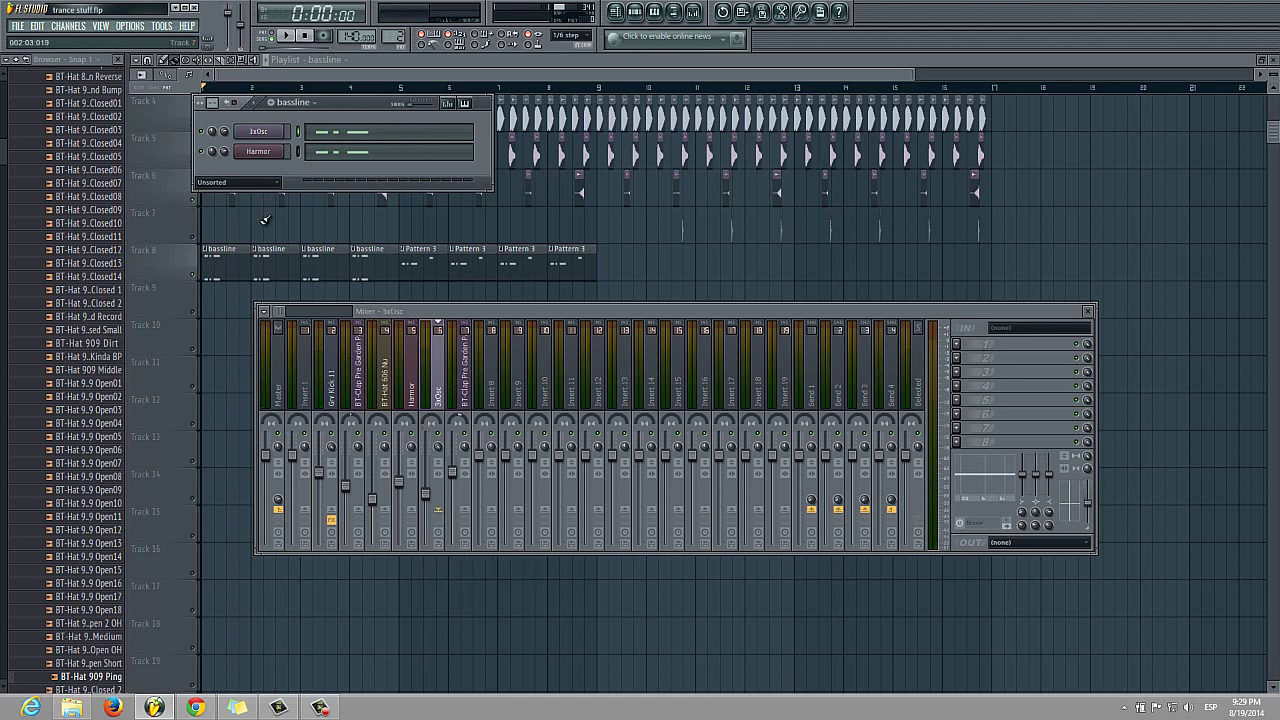
key("space")
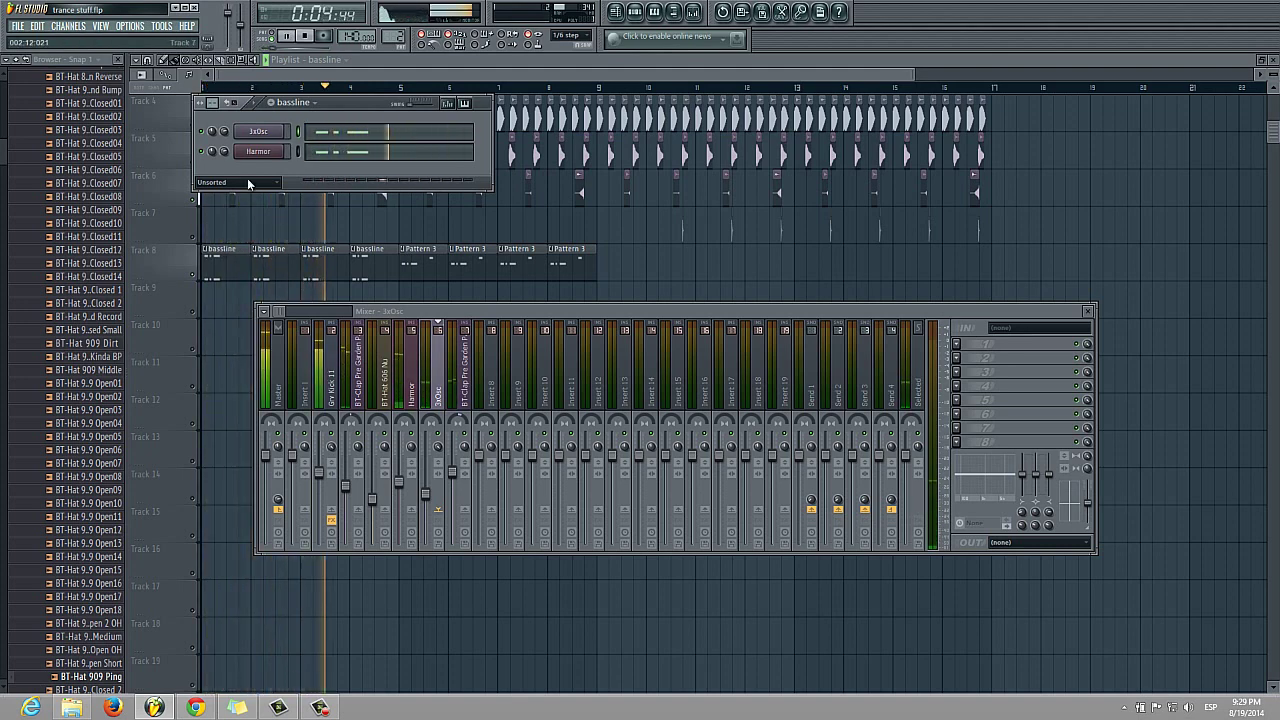
Step: Unmute the clips on Track 7 and play the arrangement from bar 10 with the mixer open
left_click(380, 197)
left_click(666, 89)
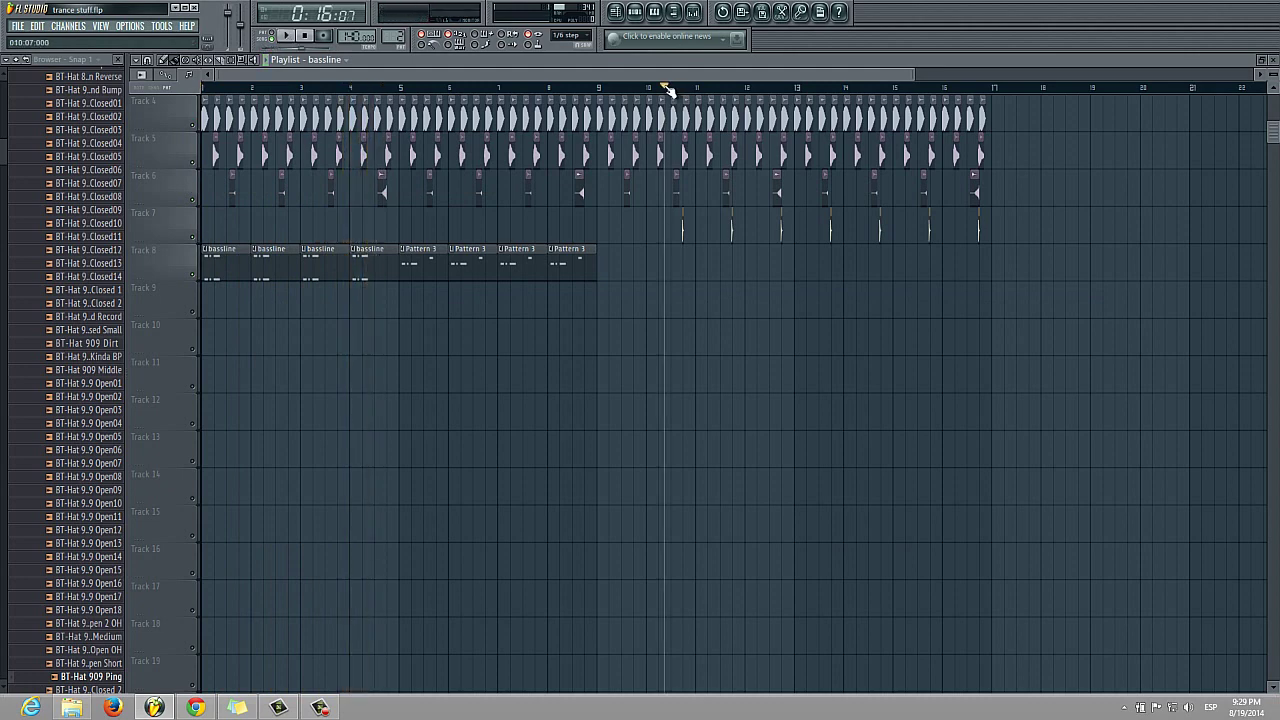
left_click(693, 11)
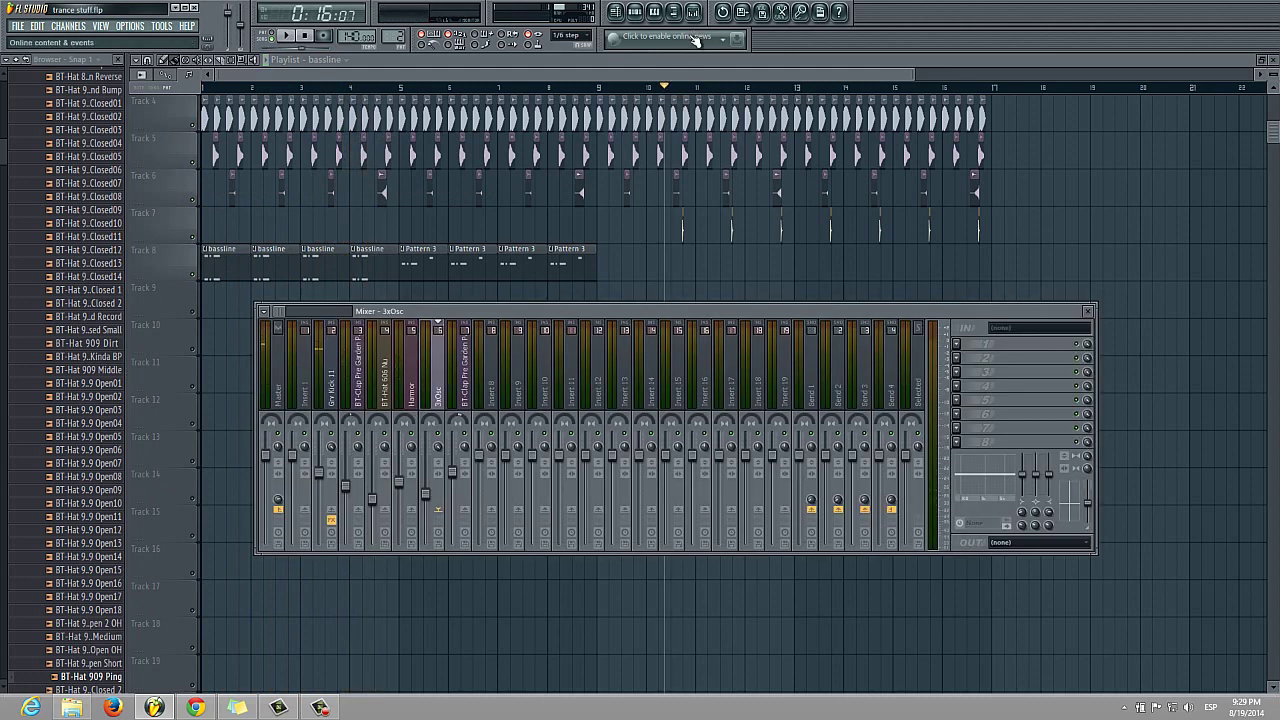
key("space")
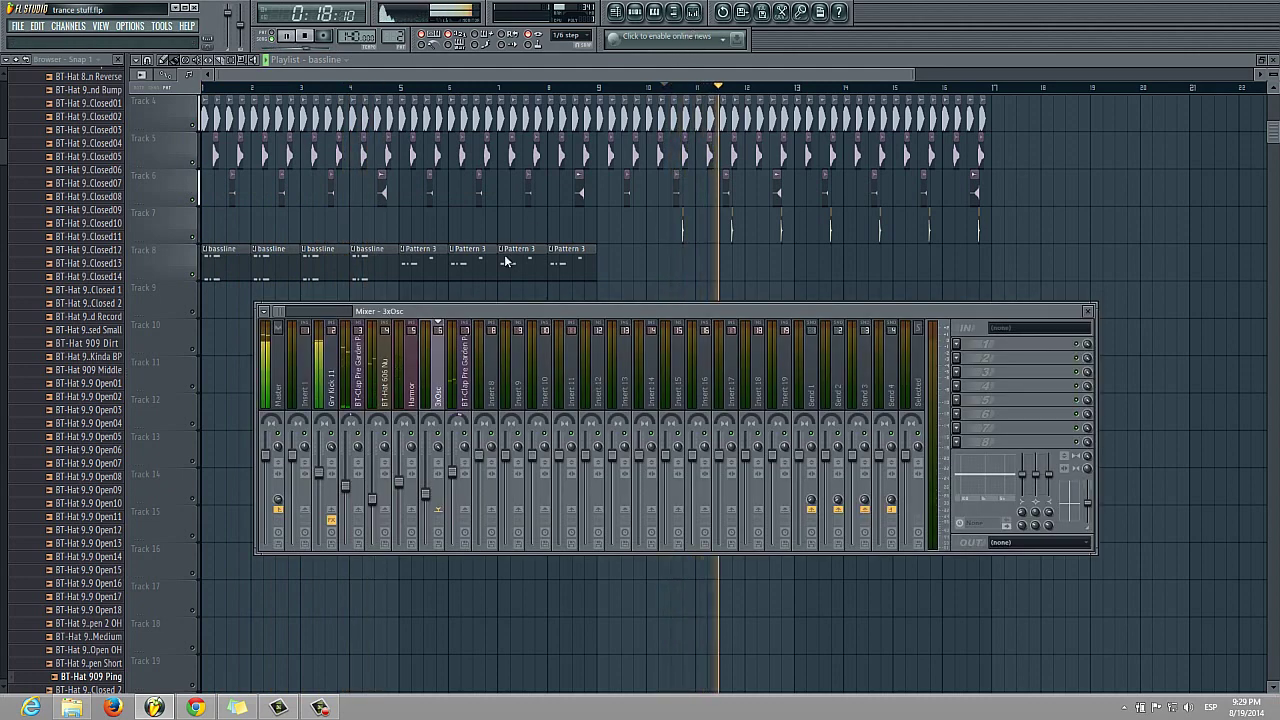
key("space")
Step: Pan the BT-Hat 606 Nu mixer track 21% left, play the hats to hear it and move the mixer window slightly
left_click(380, 435)
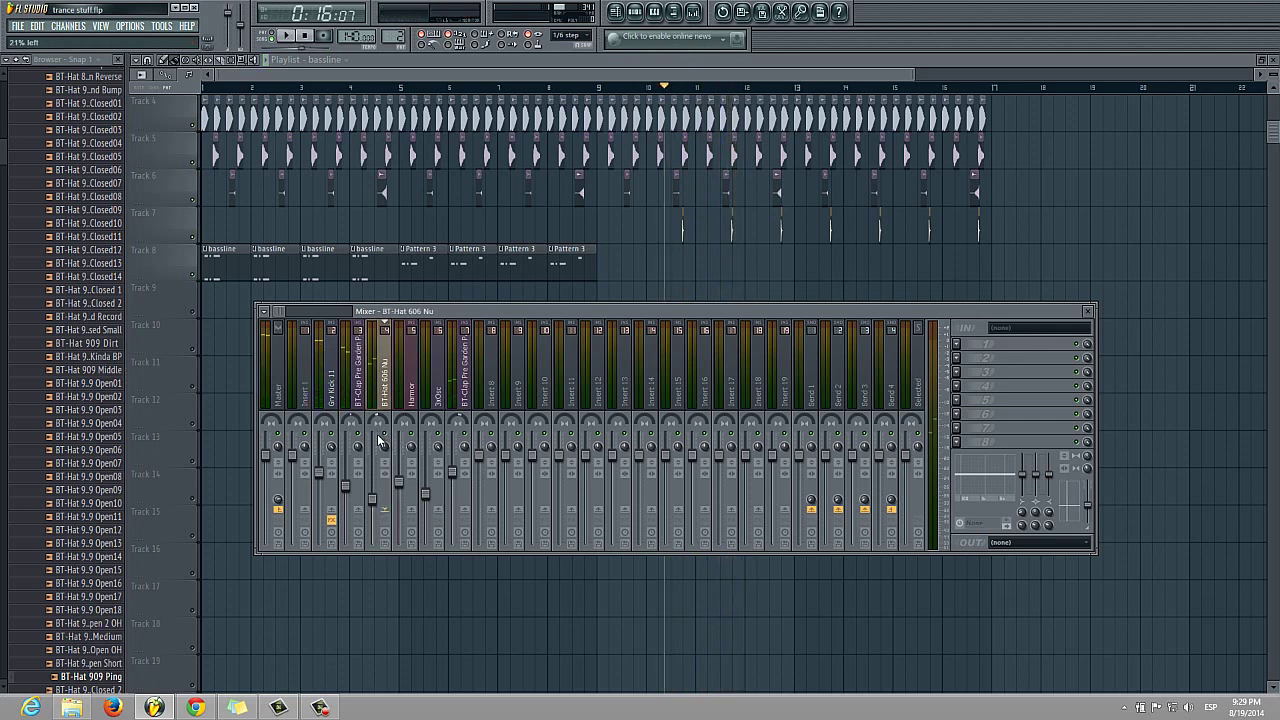
key("space")
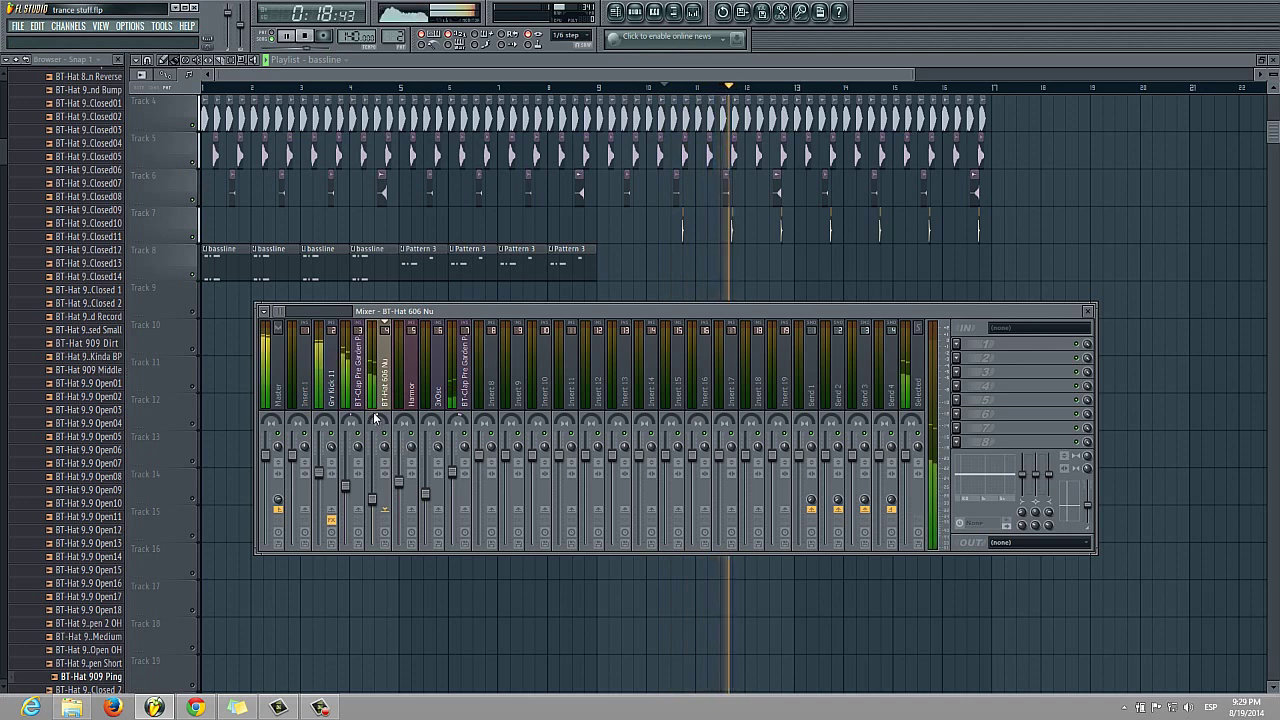
key("space")
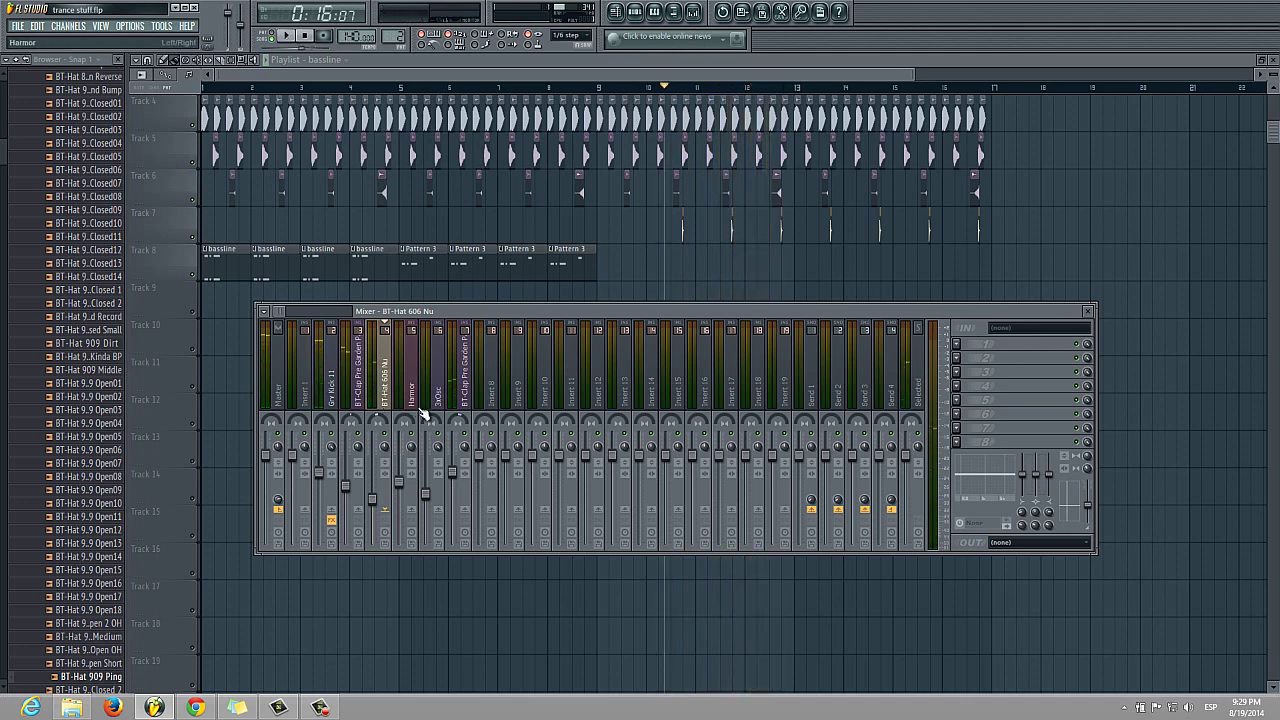
left_click_drag(466, 312, 465, 328)
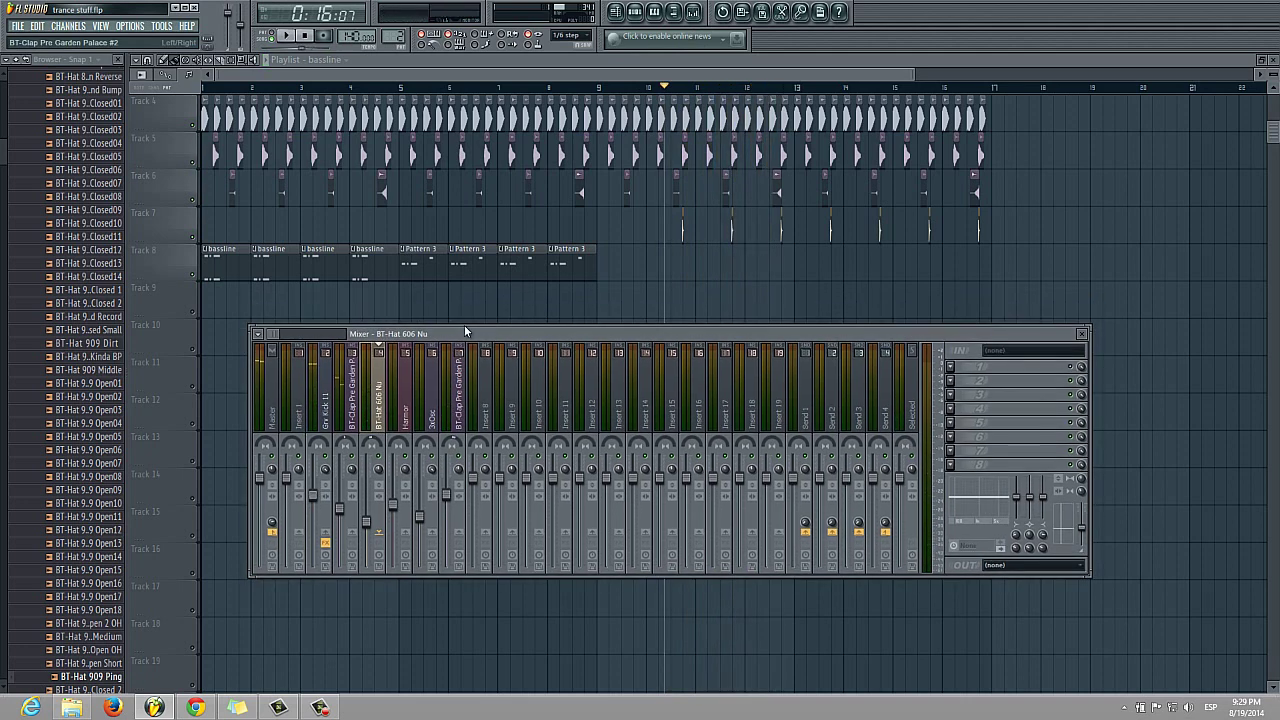